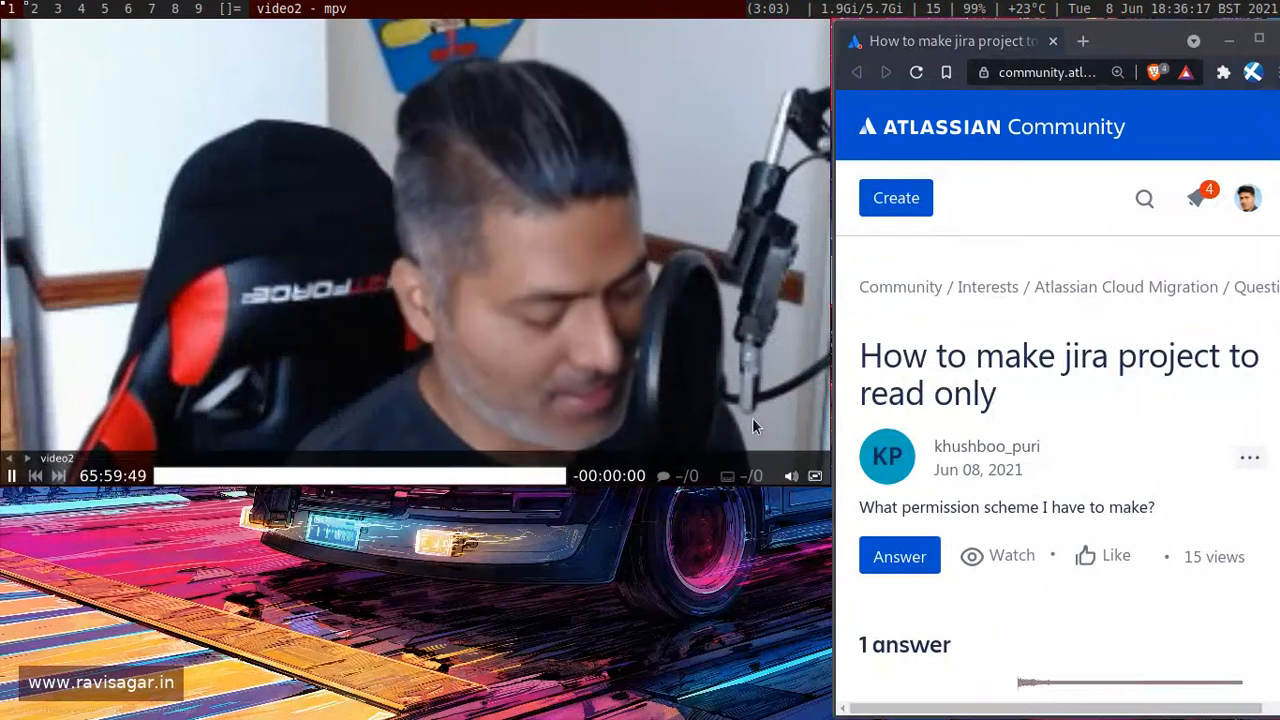
left_click_drag(752, 418, 398, 317)
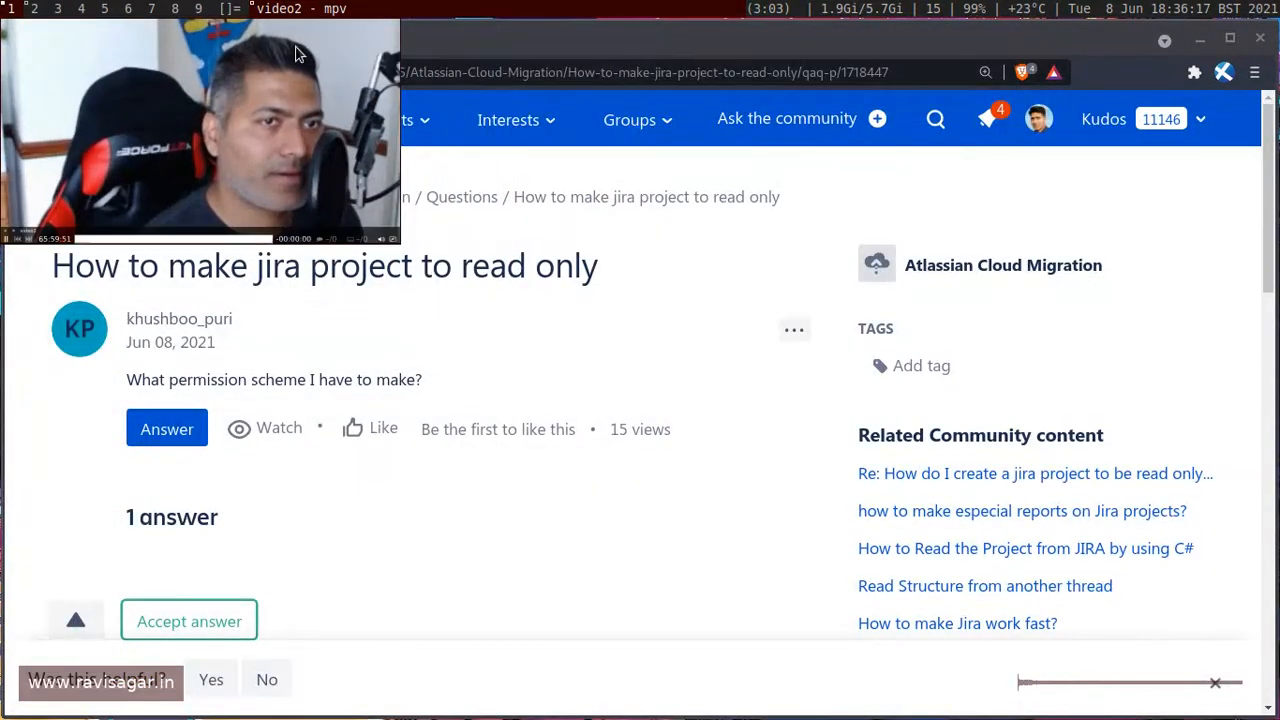
left_click_drag(256, 175, 1075, 585)
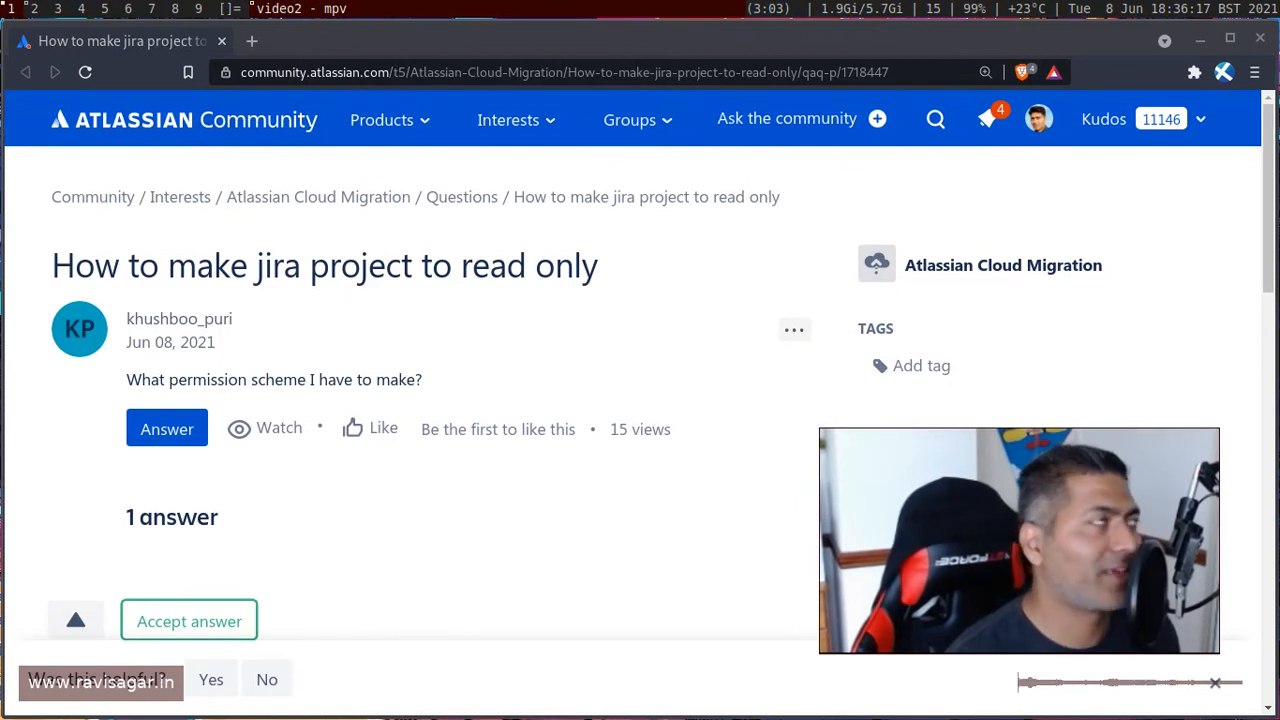
key("alt+0")
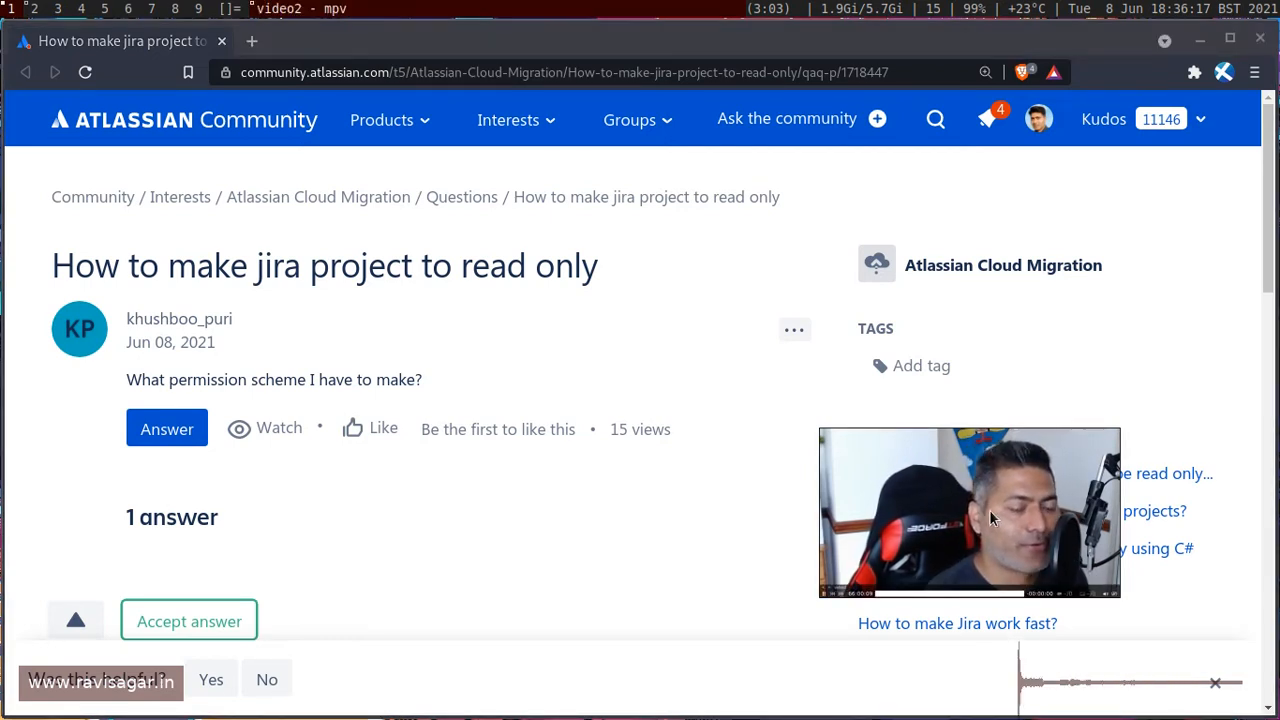
left_click_drag(965, 512, 1083, 604)
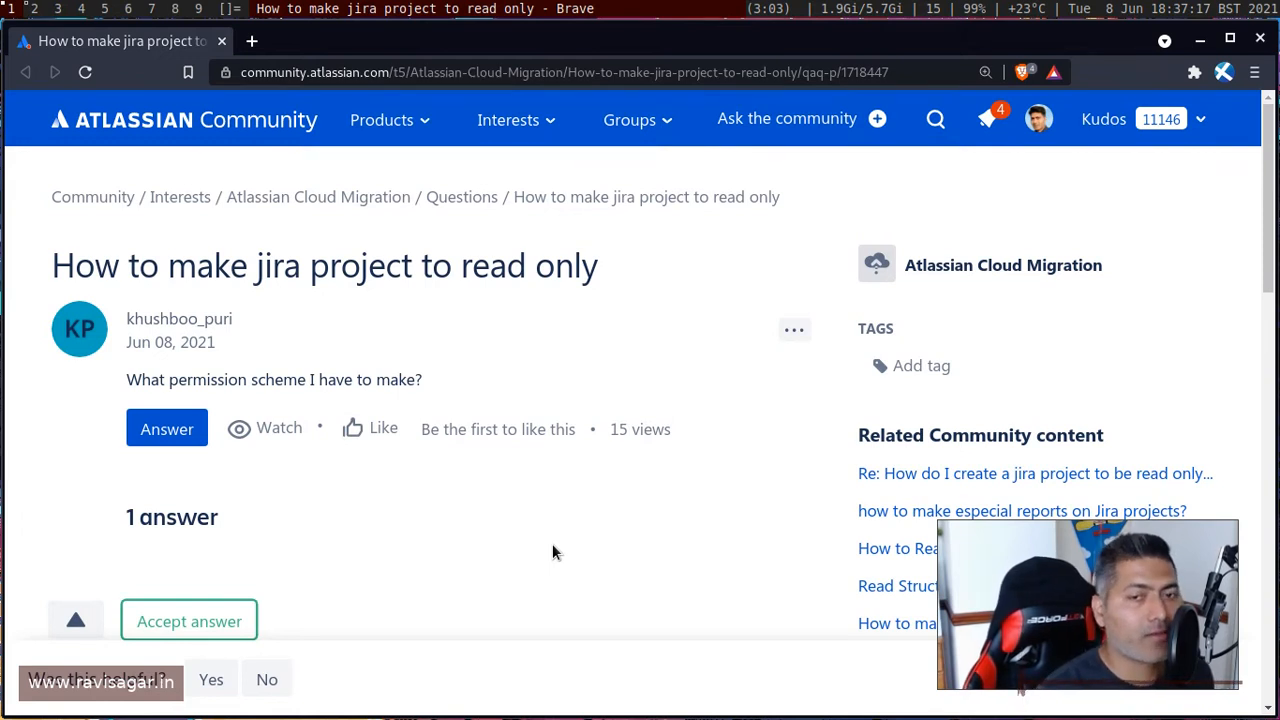
Open the Jira site in a new browser tab.
key("ctrl+t")
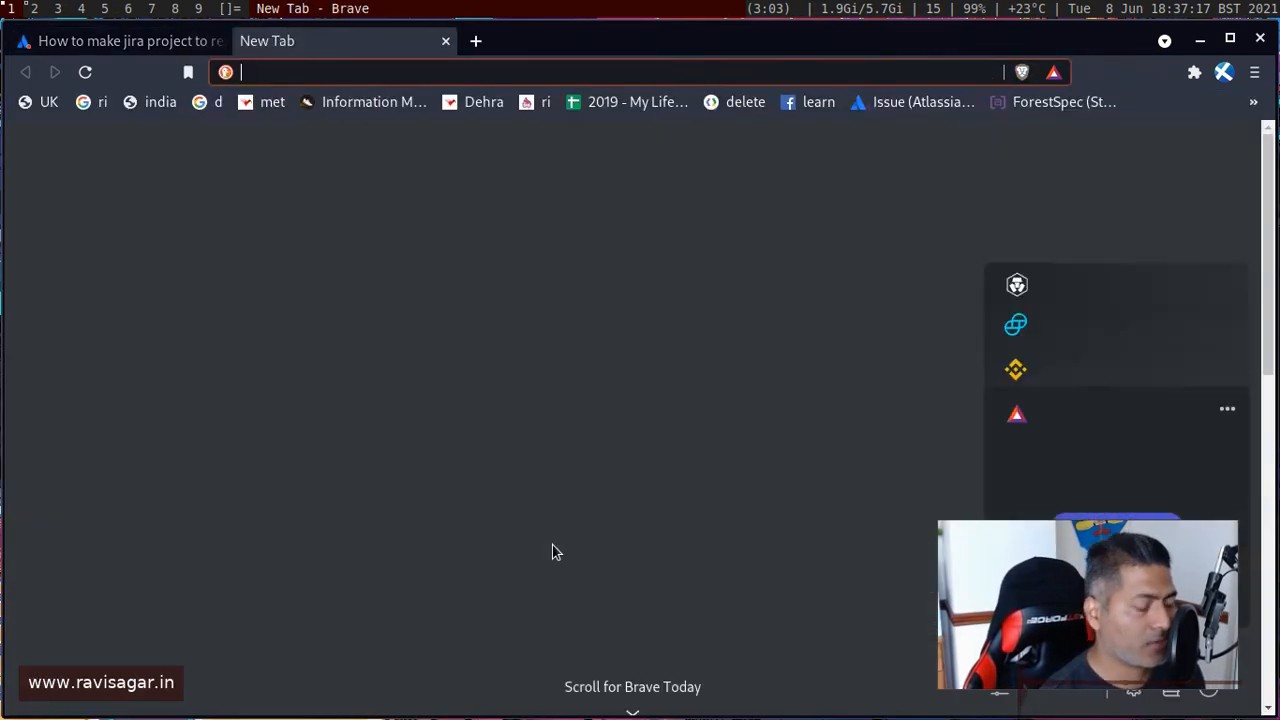
type("jiratutorial.atlassian.net")
key("Return")
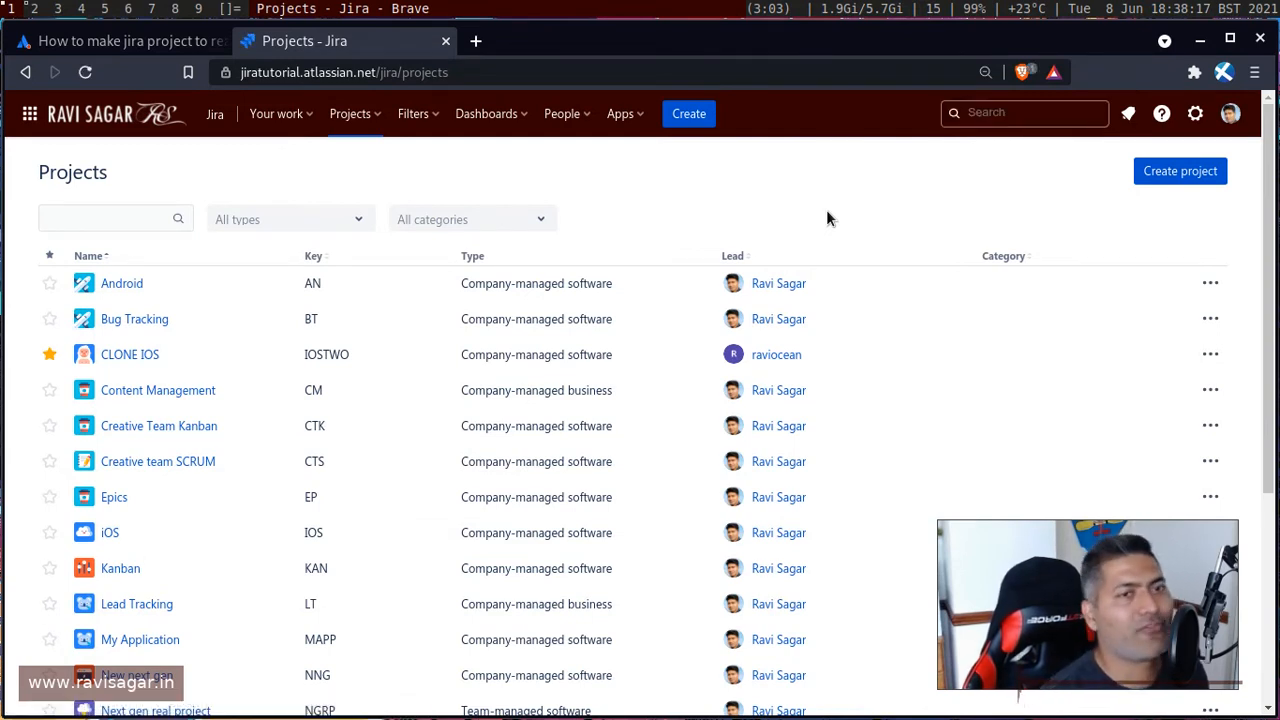
Open the Permission schemes administration page through the quick actions search for perm.
key("period")
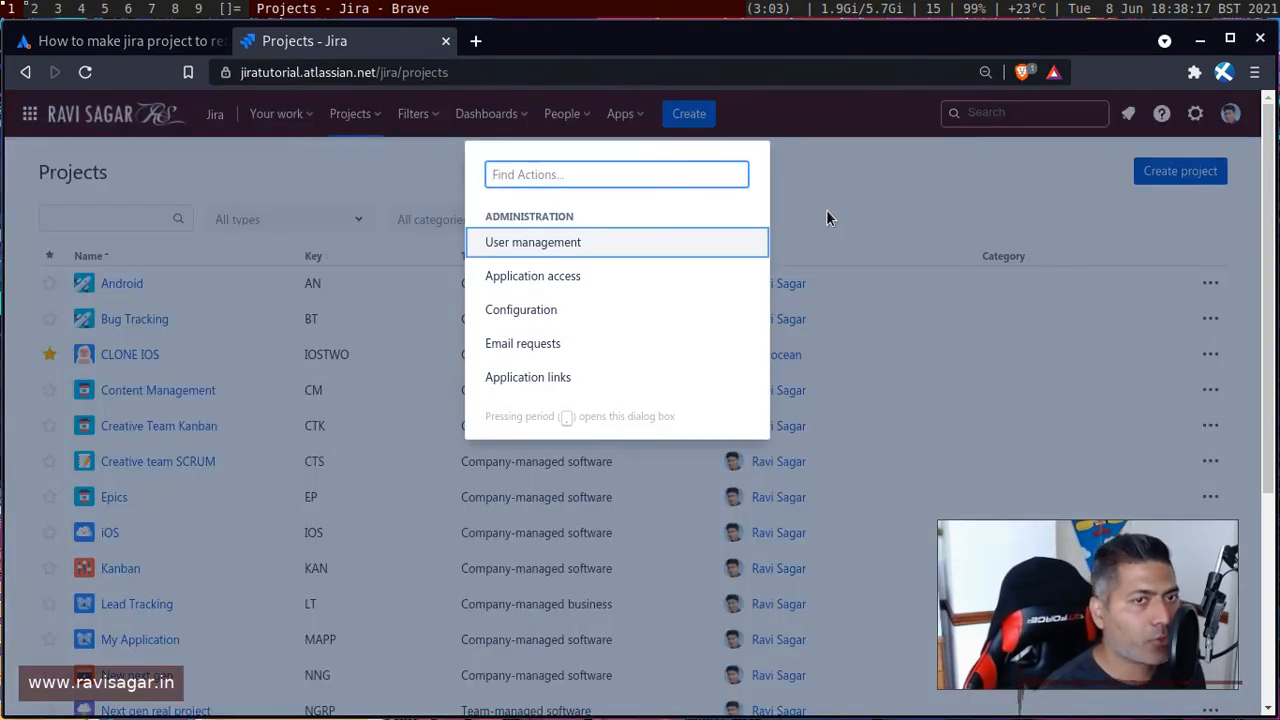
type("pr")
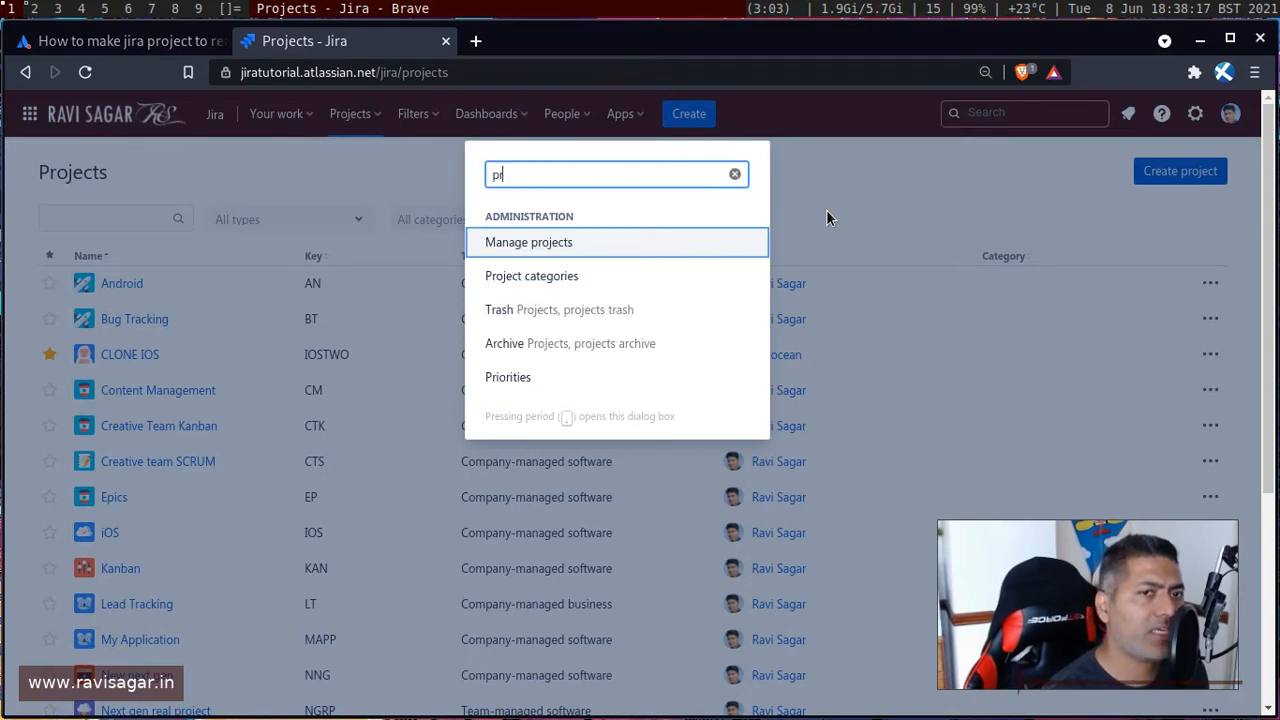
key("BackSpace")
key("BackSpace")
type("perm")
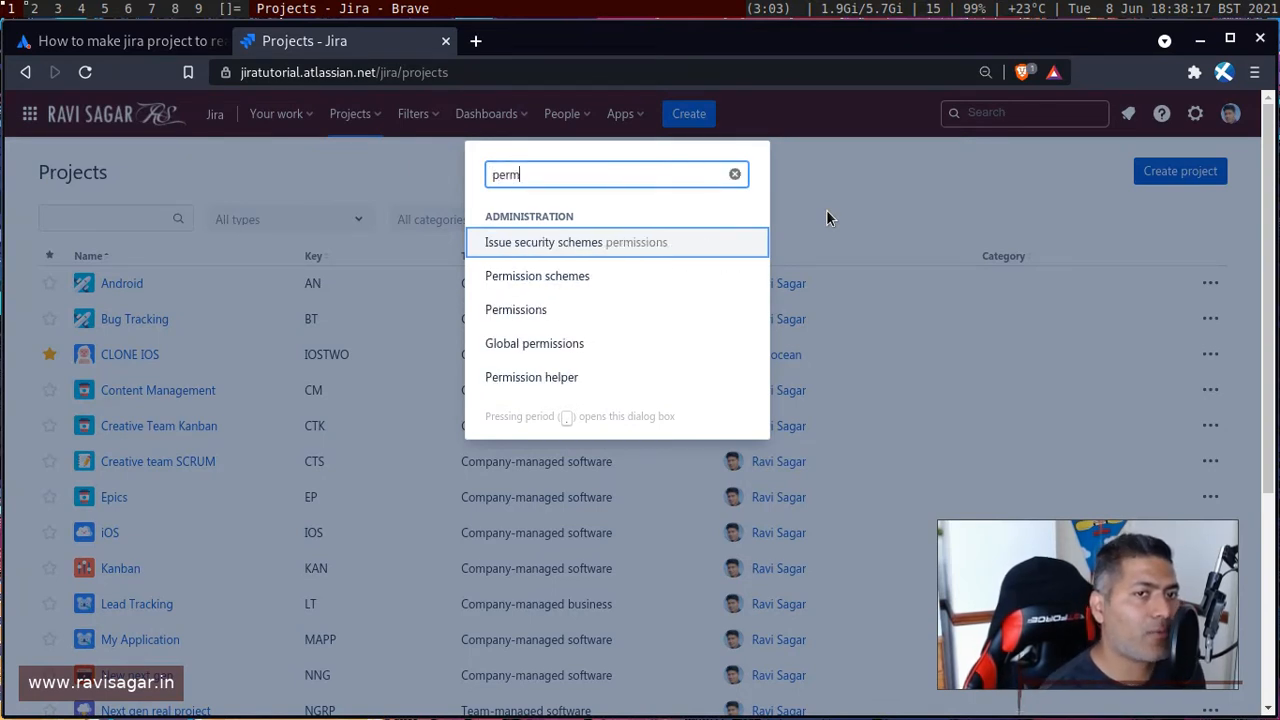
key("Down")
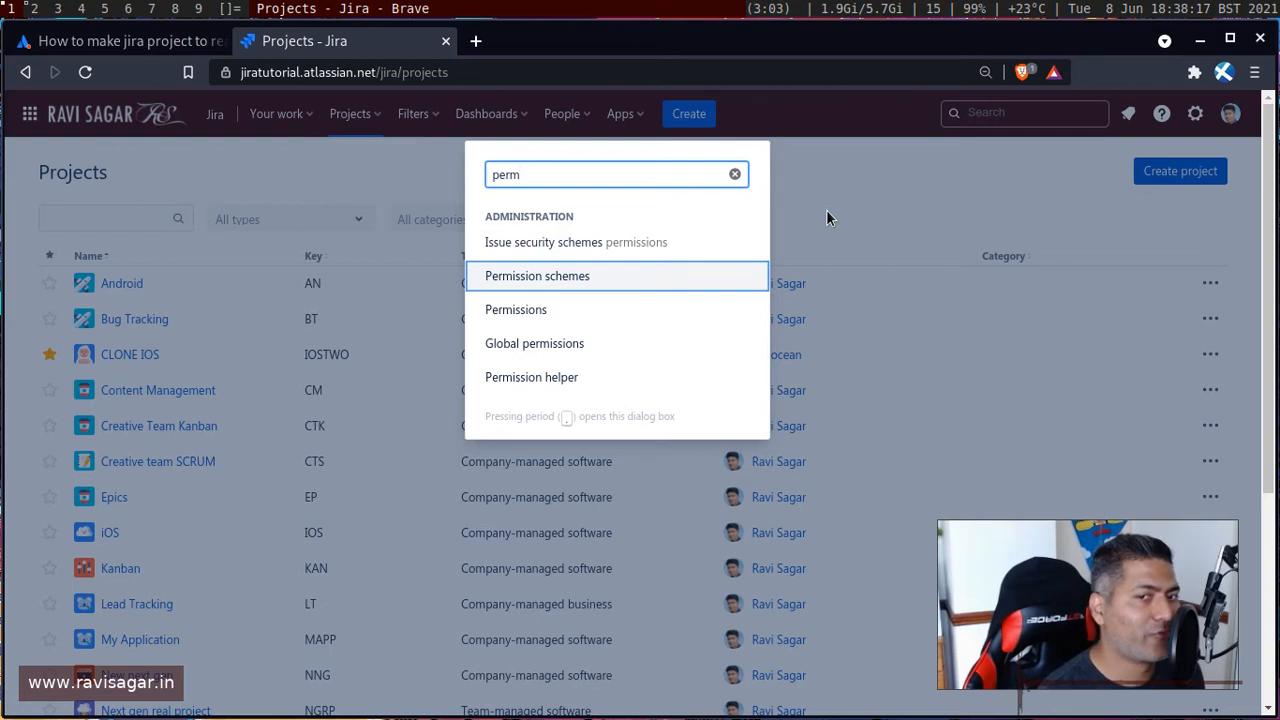
key("Return")
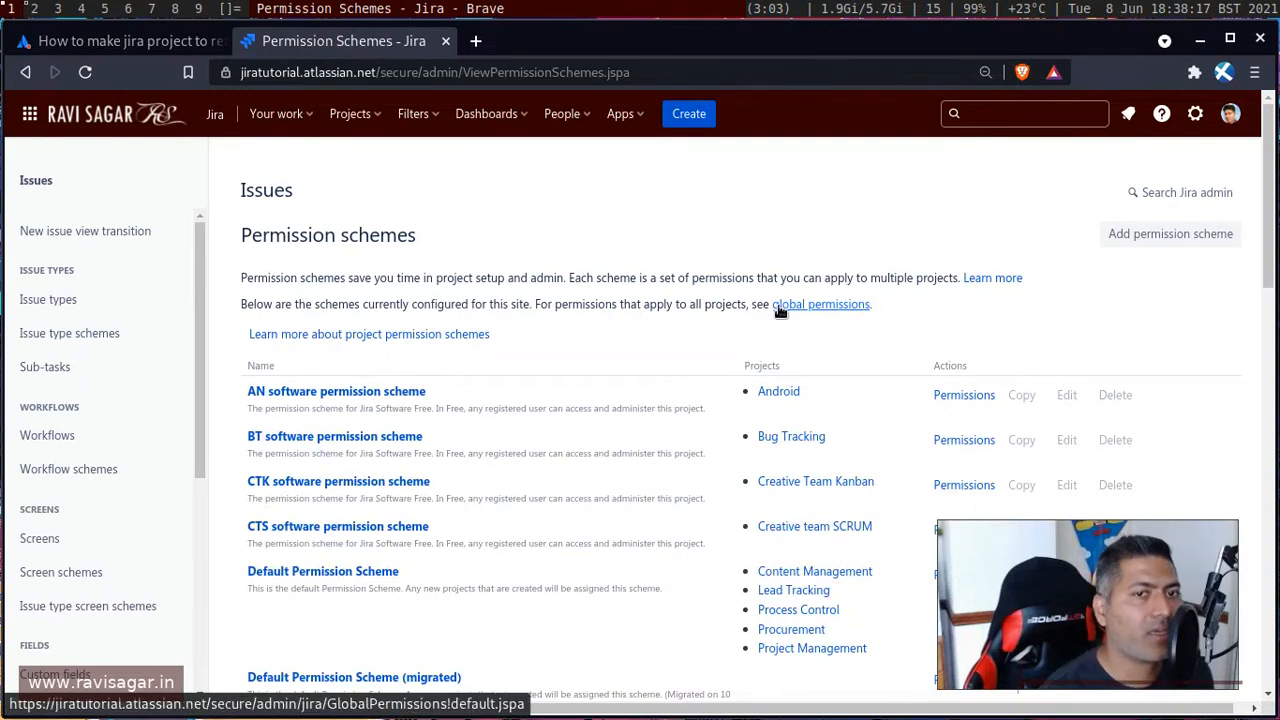
Open the AN software permission scheme and review its project and issue permissions.
left_click(326, 391)
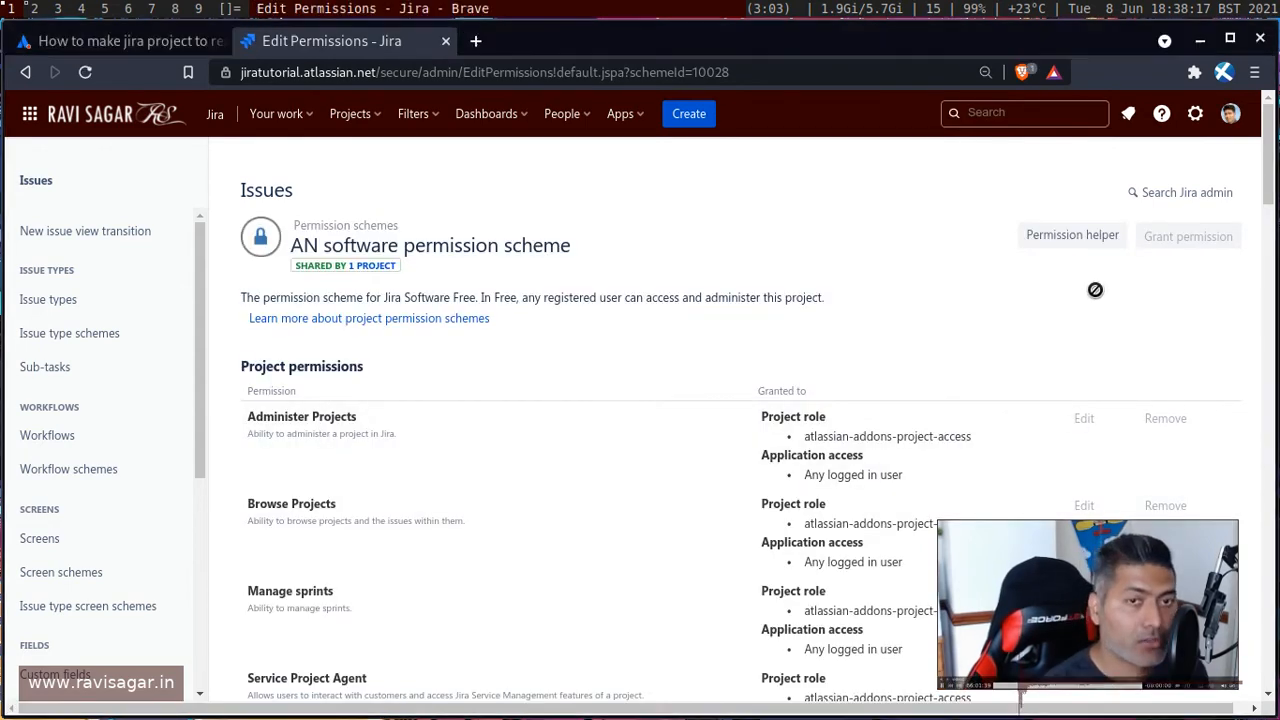
left_click_drag(1062, 616, 158, 185)
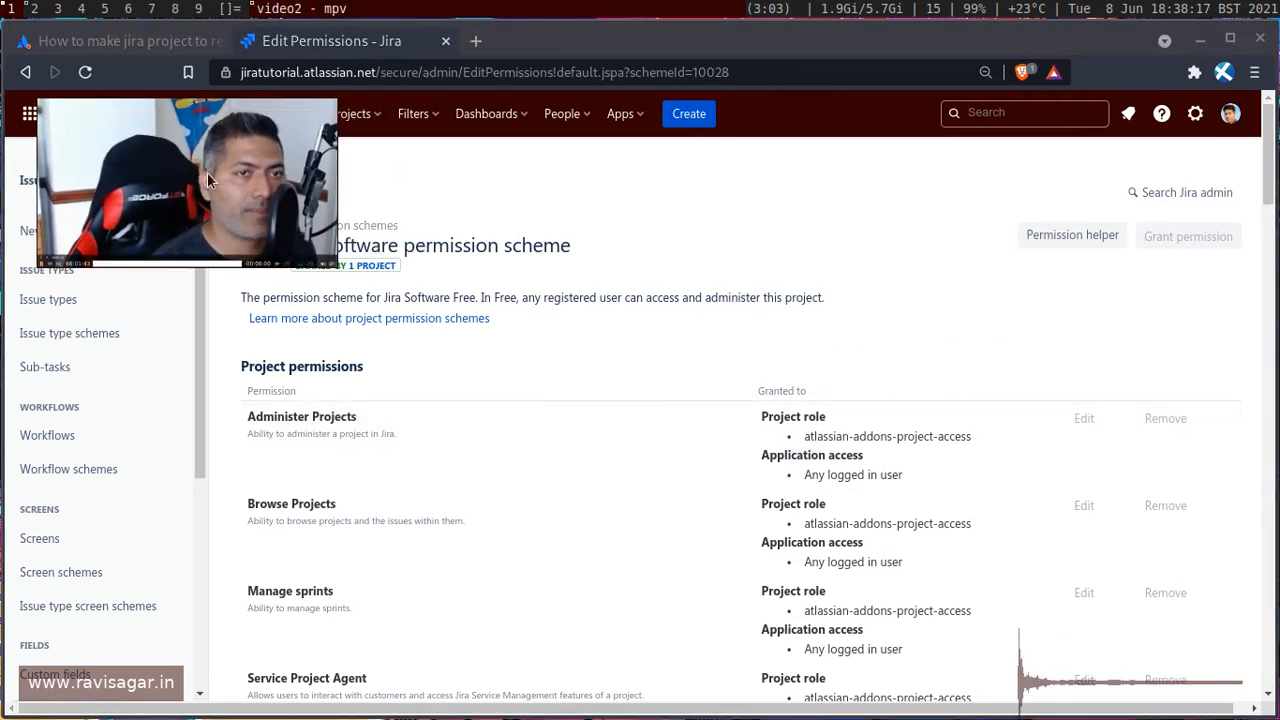
left_click_drag(270, 191, 1212, 111)
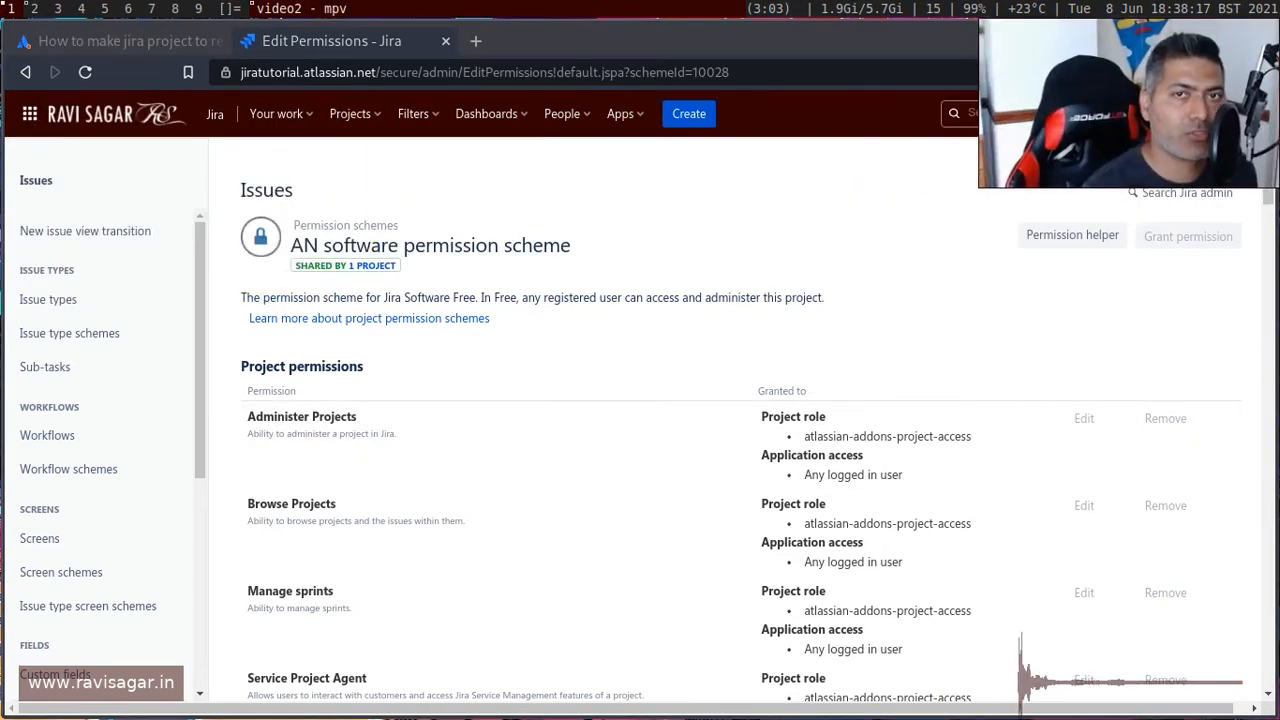
scroll(504, 413, "down", 1)
scroll(616, 424, "up", 1)
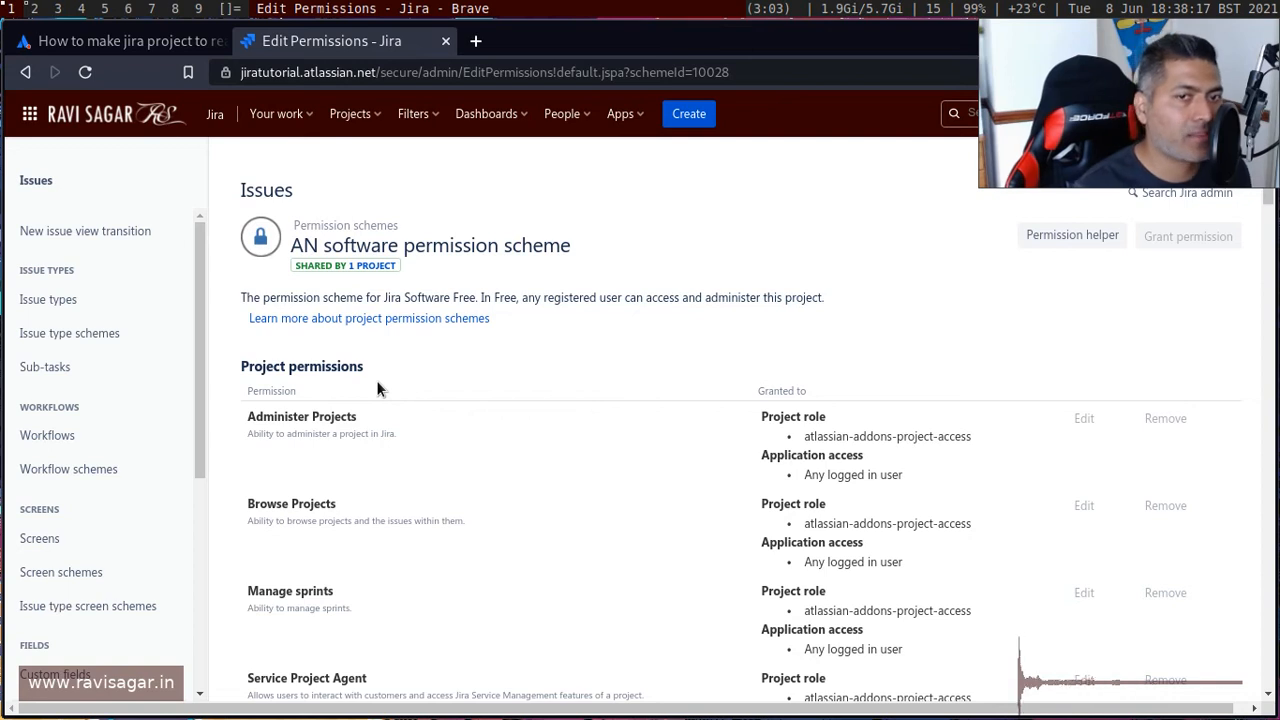
scroll(872, 450, "down", 2)
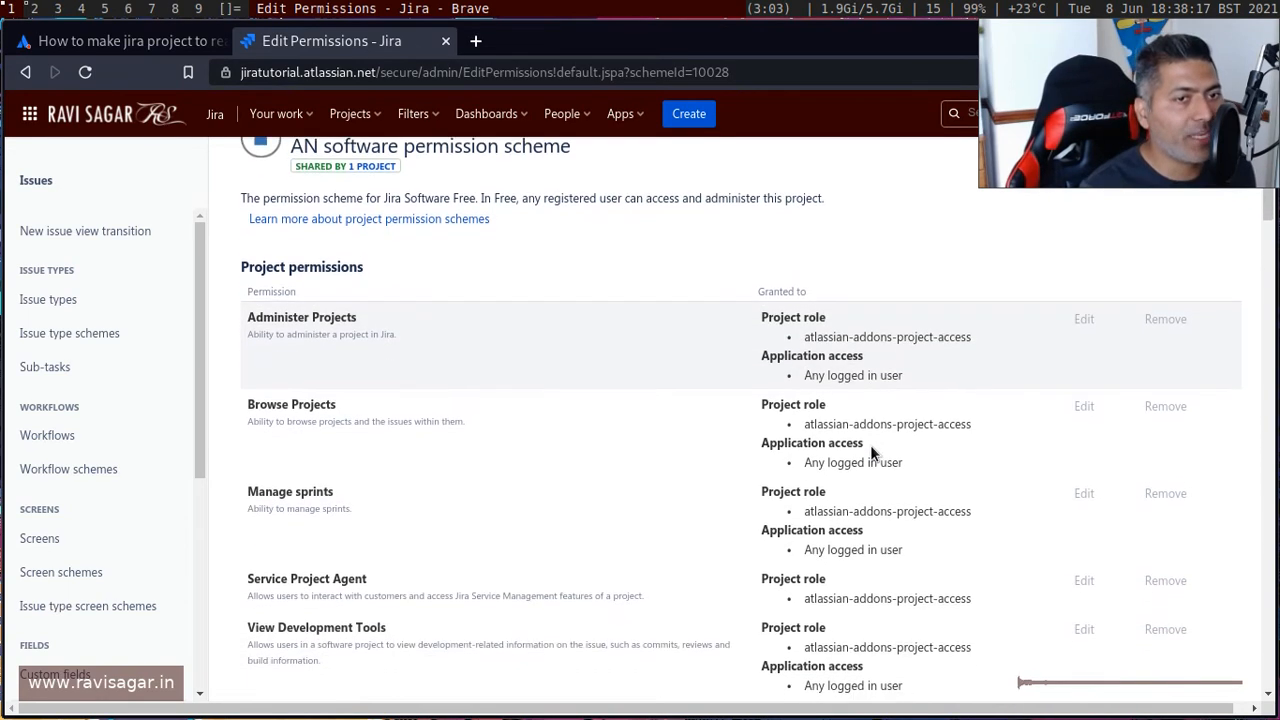
scroll(693, 319, "down", 2)
scroll(680, 322, "up", 2)
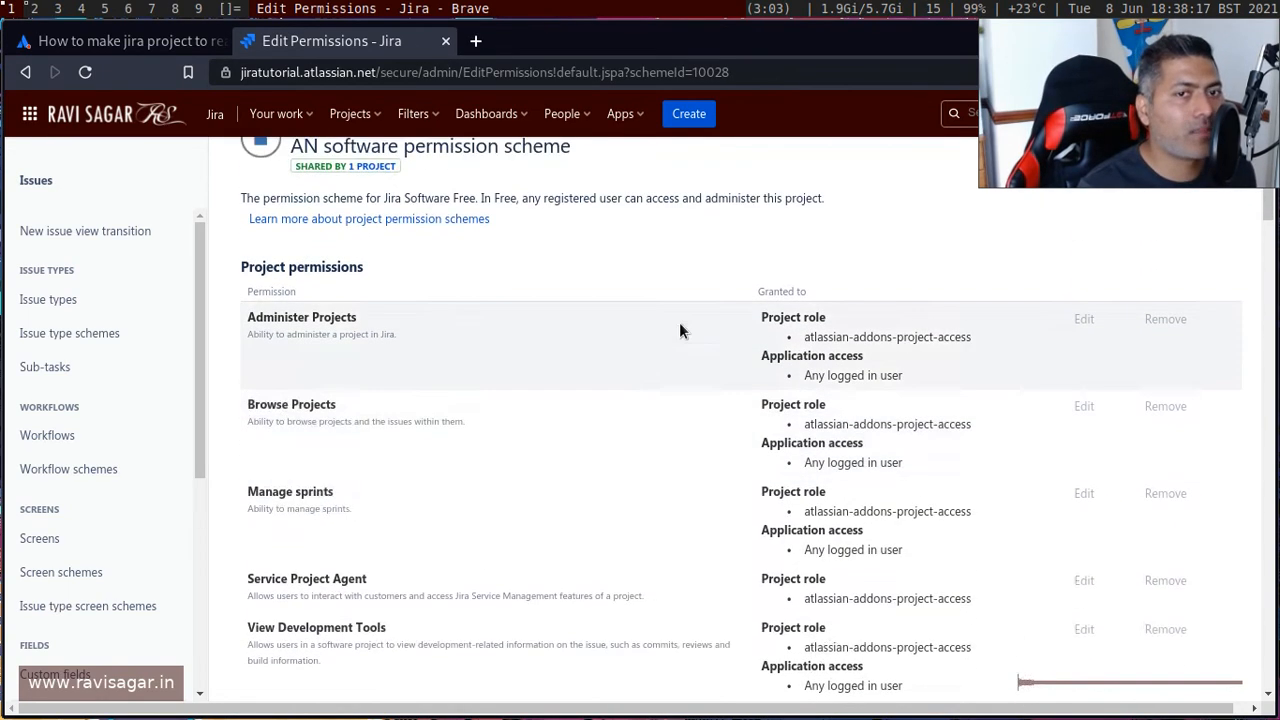
scroll(766, 497, "down", 2)
scroll(766, 497, "up", 2)
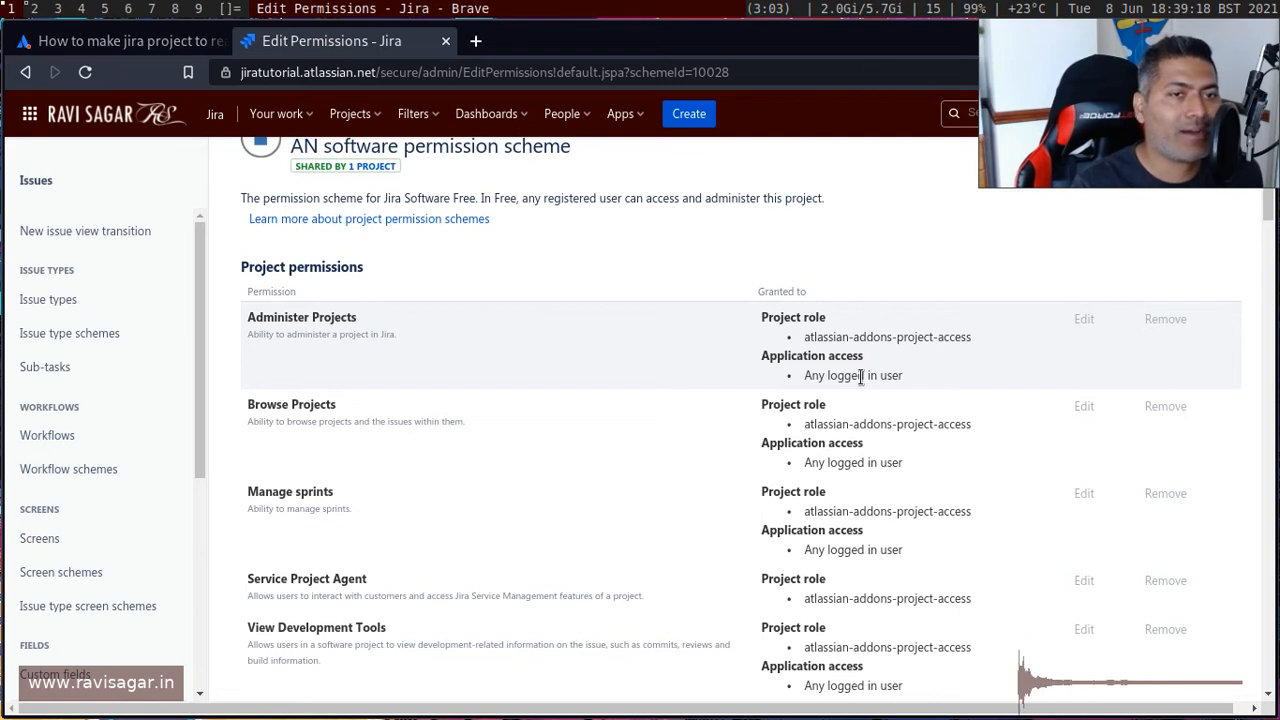
scroll(860, 376, "down", 1)
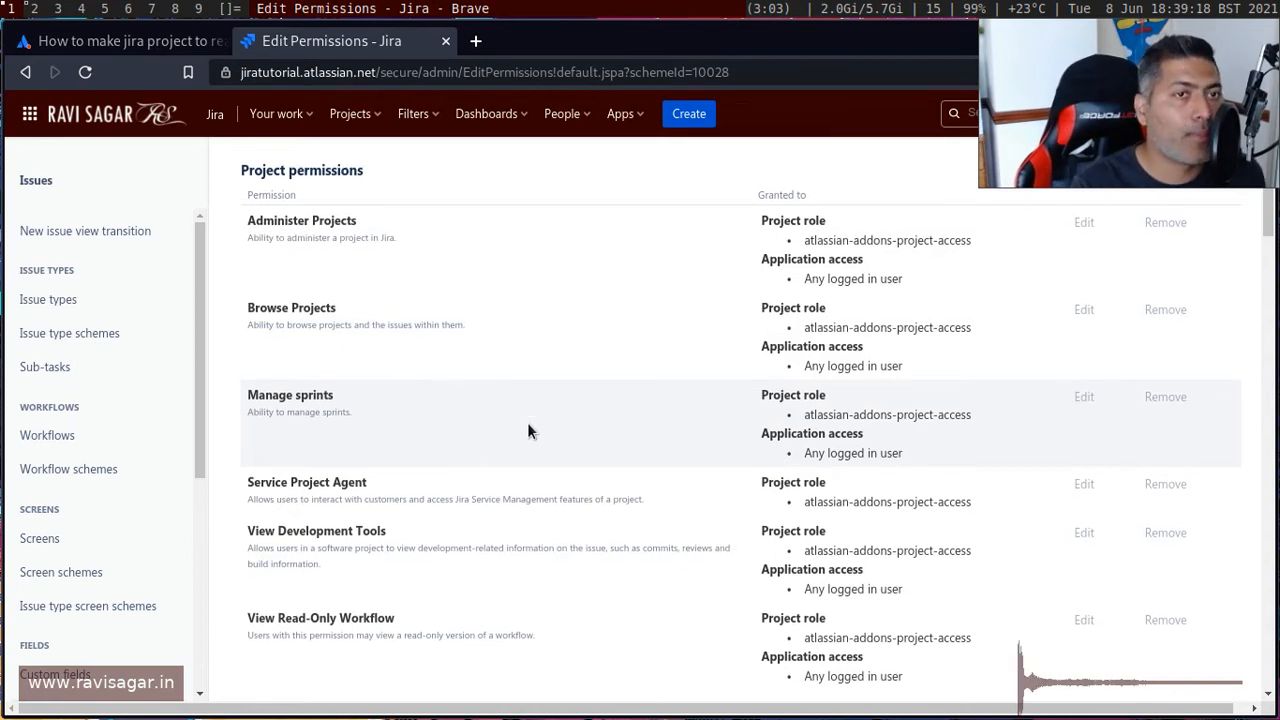
scroll(527, 425, "up", 2)
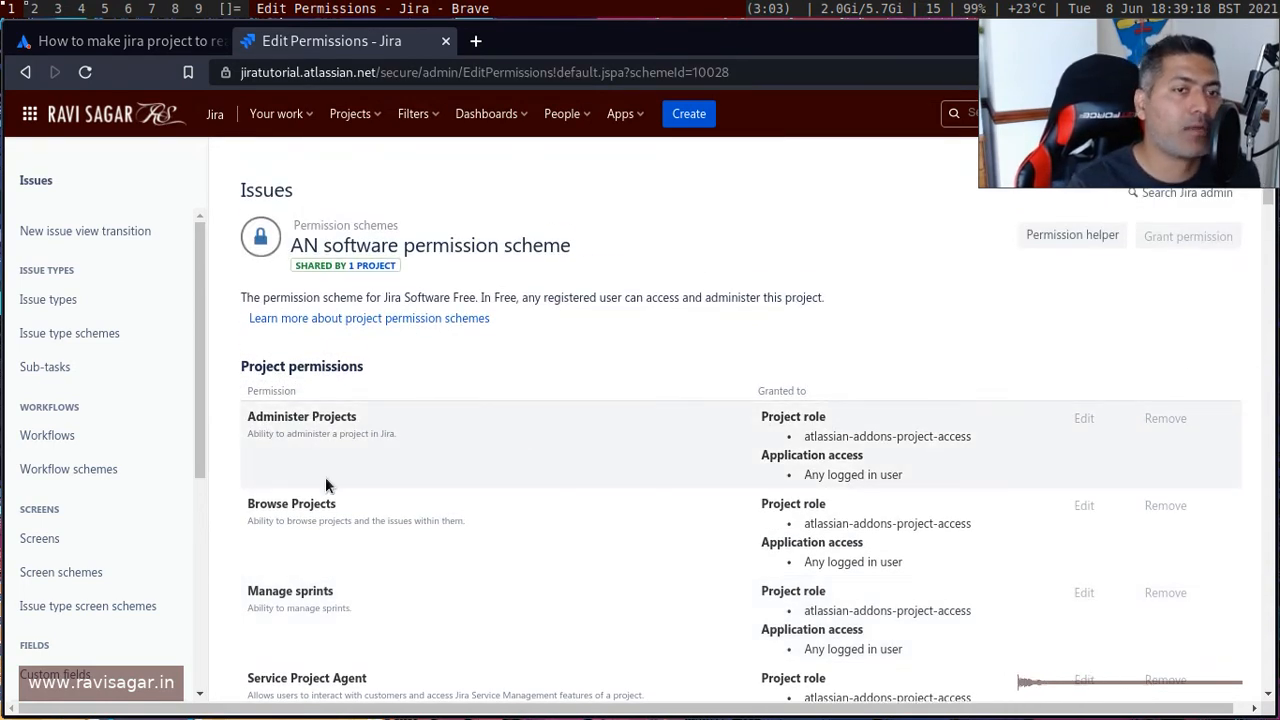
double_click(276, 507)
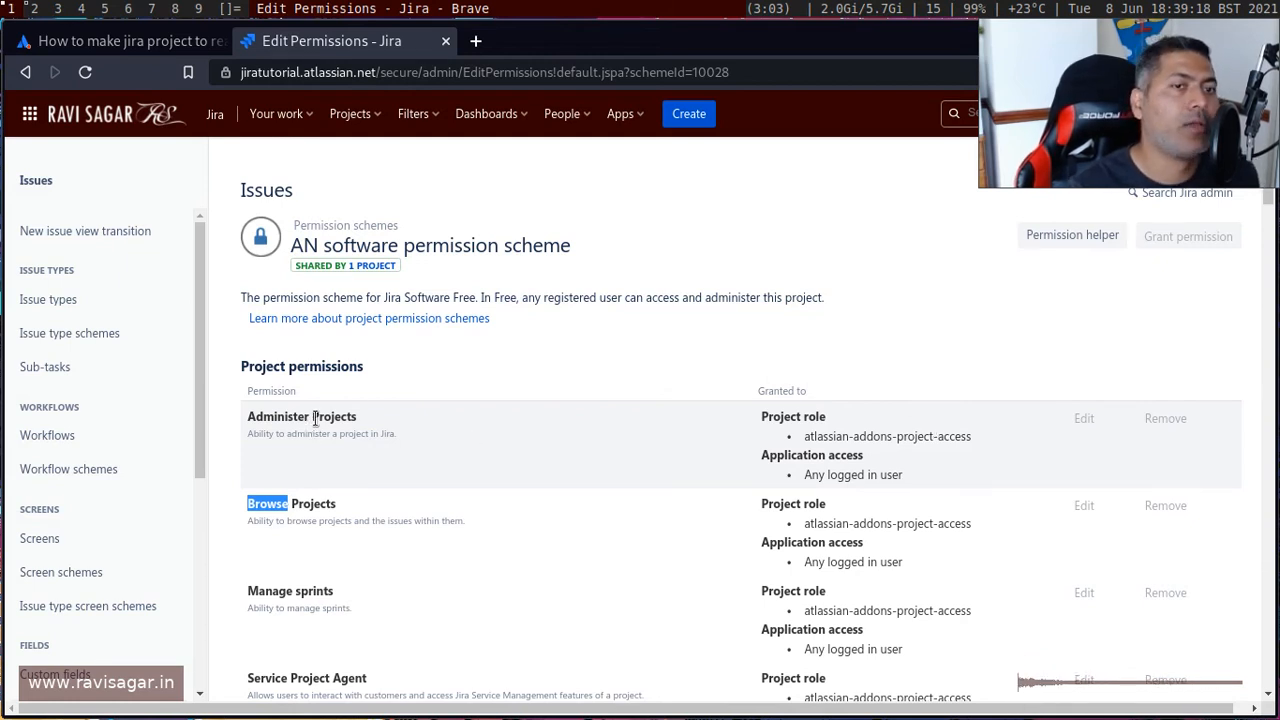
scroll(463, 484, "down", 7)
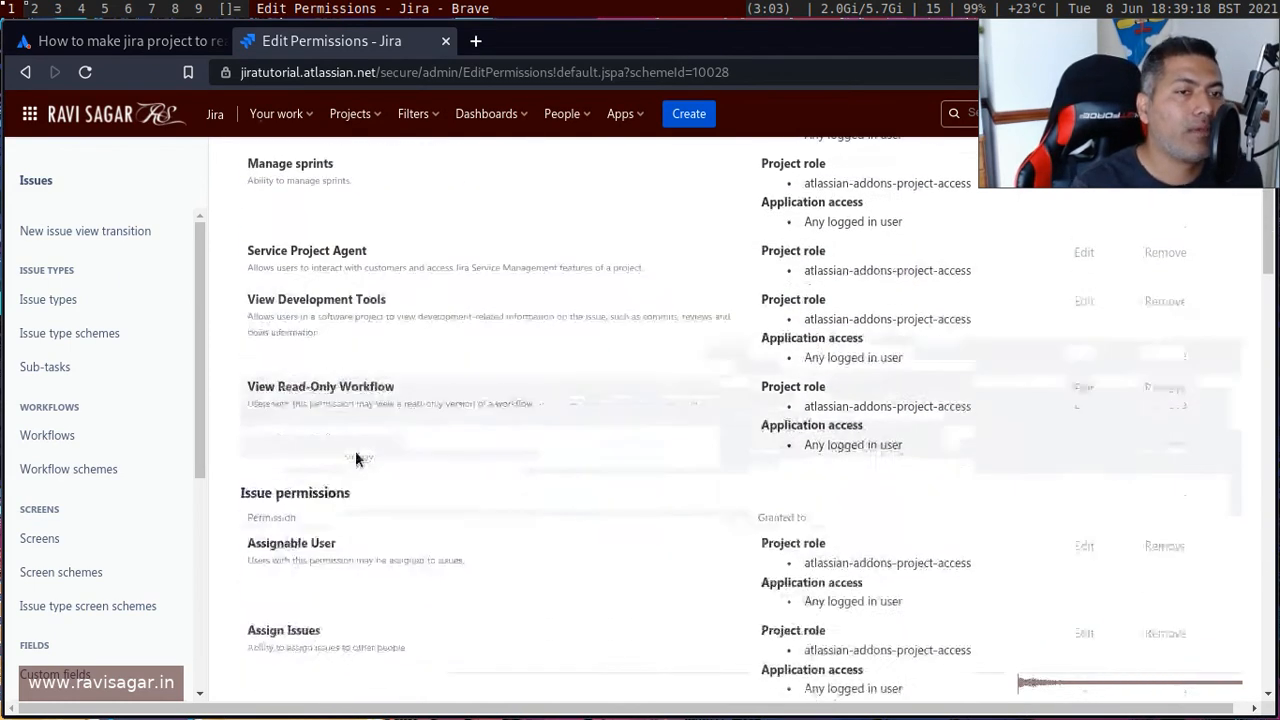
scroll(828, 340, "down", 4)
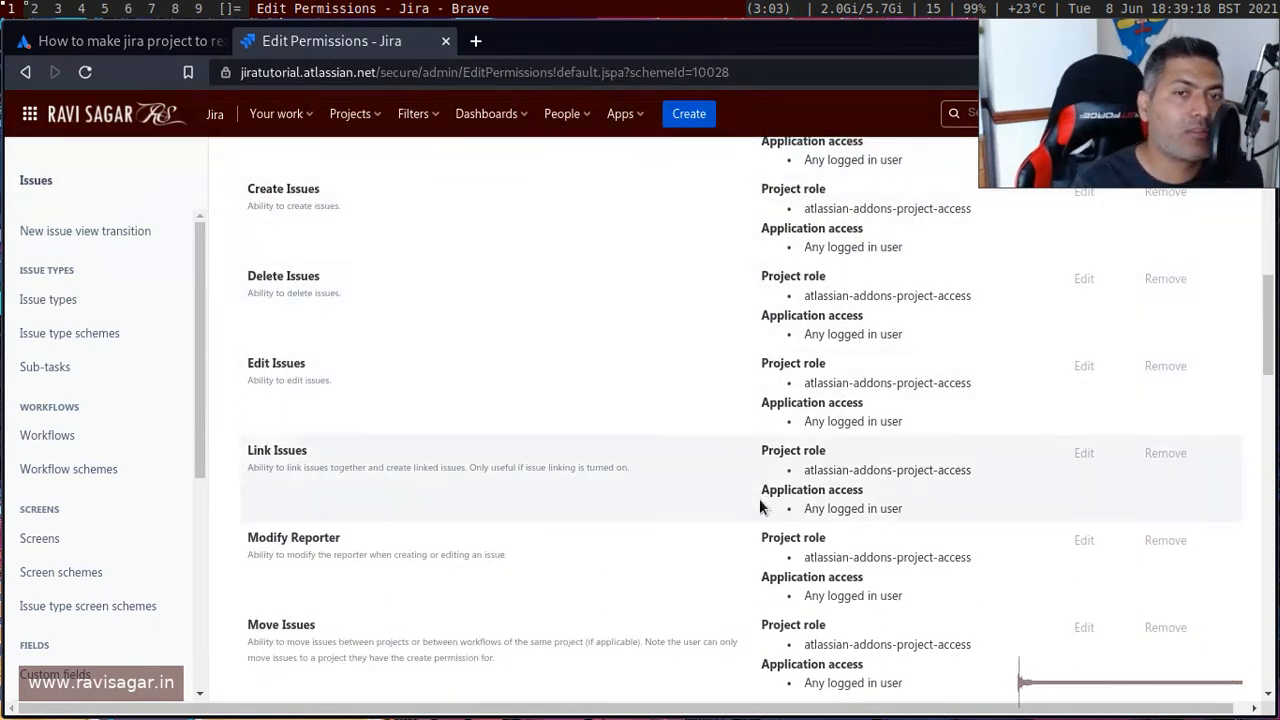
scroll(830, 375, "down", 3)
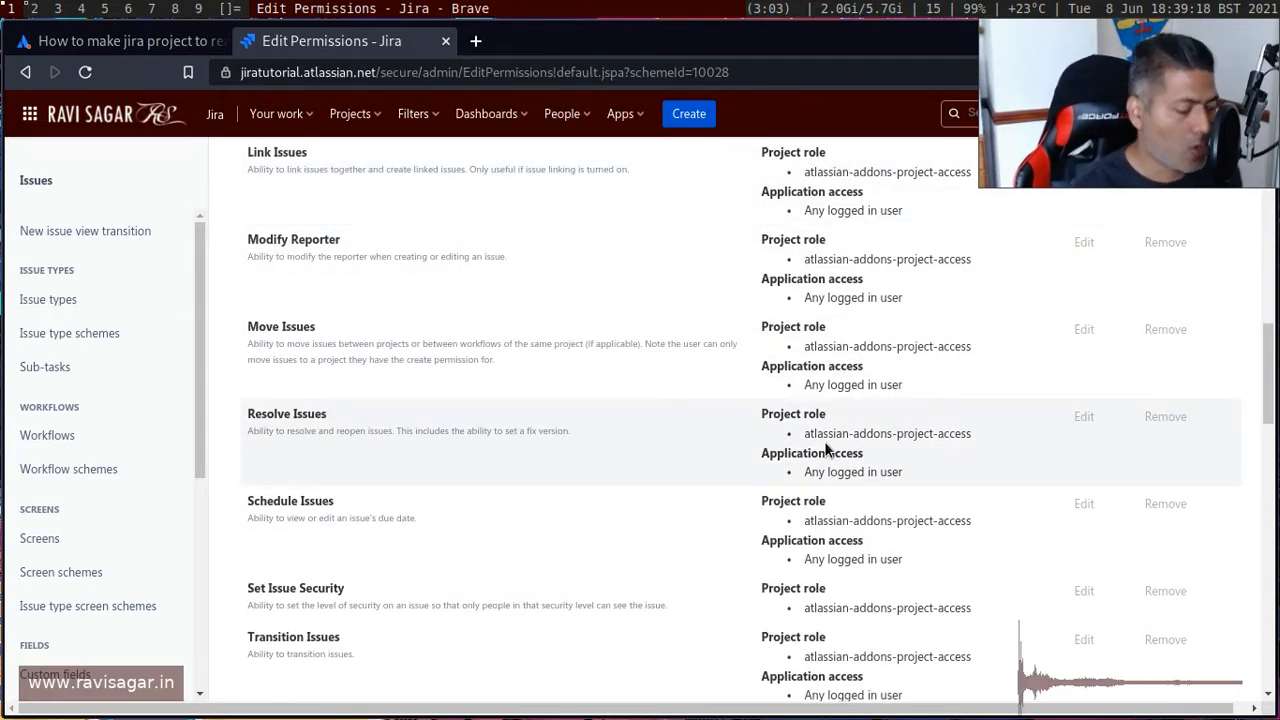
Open the ravisagar-premium-1 Jira site's Your work page in a new tab.
key("ctrl+t")
type("pre")
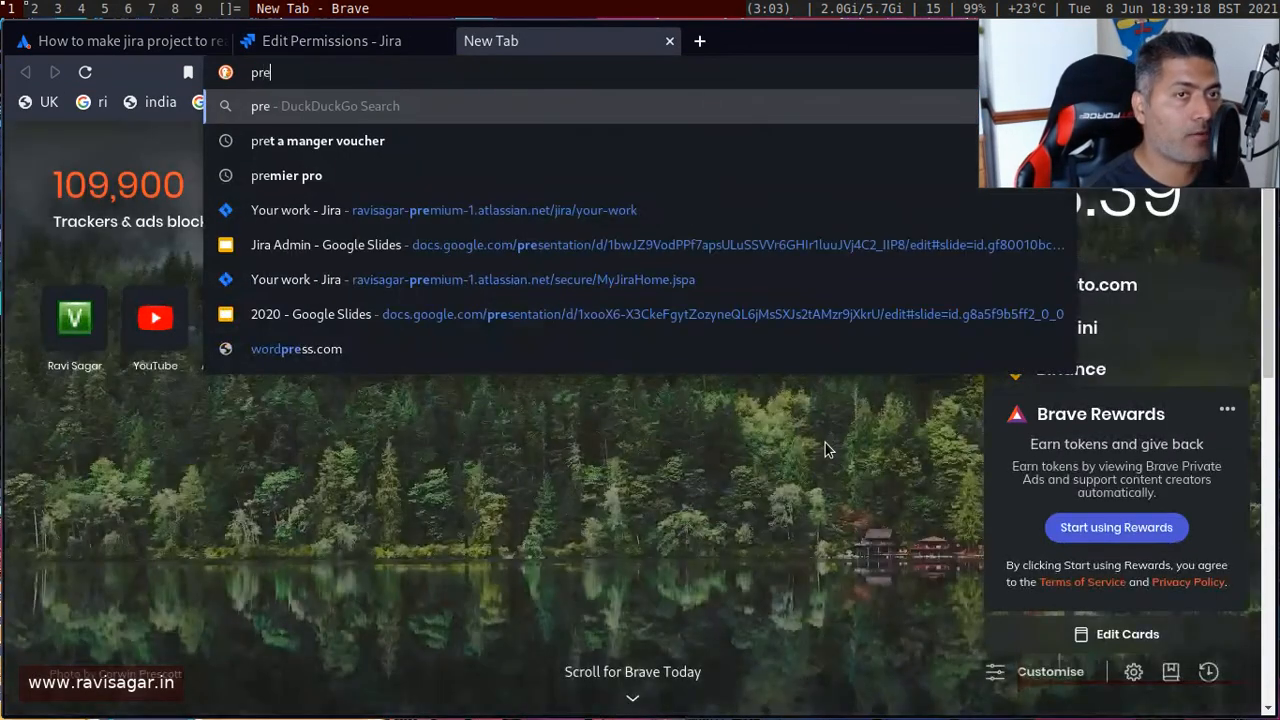
key("Down")
key("Down")
key("Down")
key("Return")
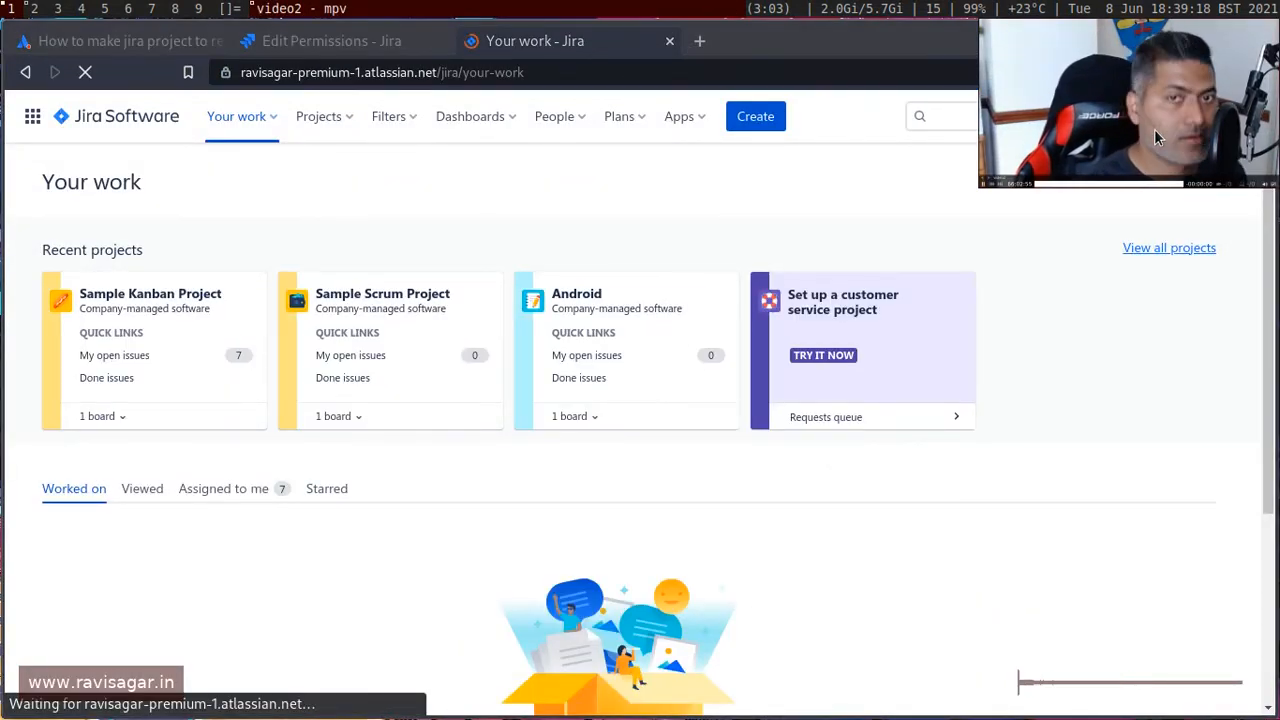
Go to the Issues settings and open the Permission schemes page.
left_click_drag(1154, 129, 1128, 653)
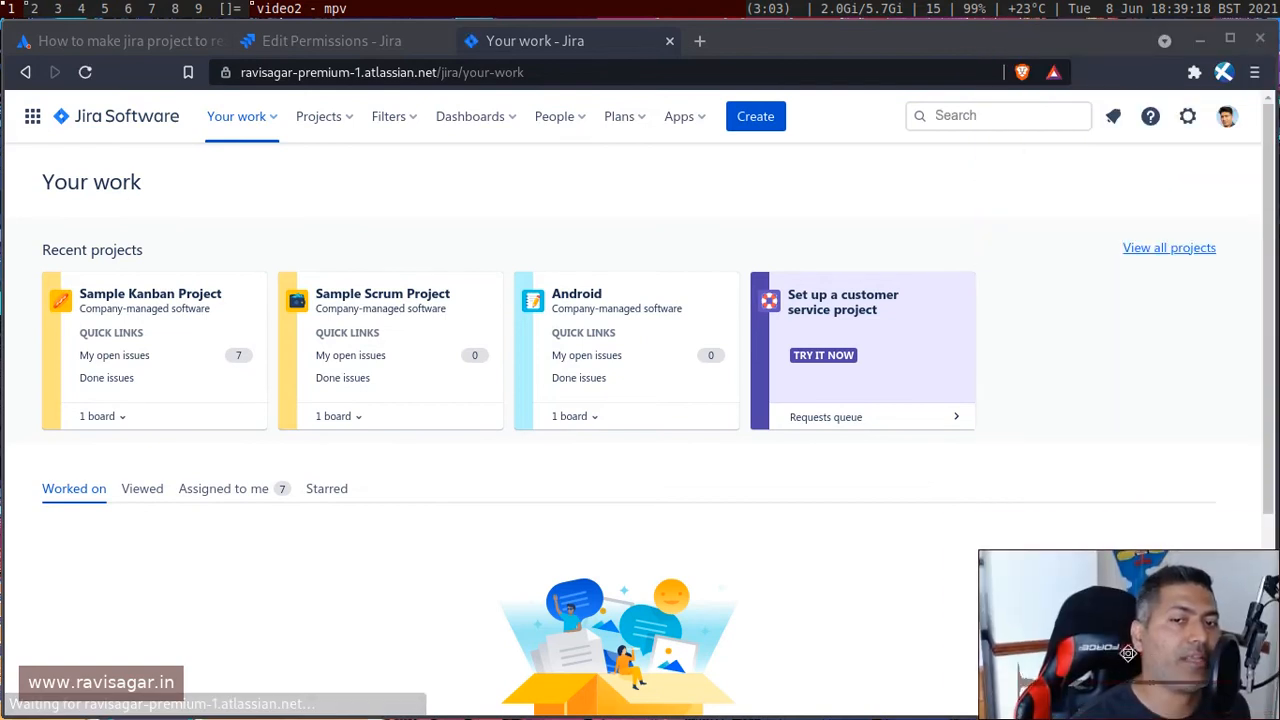
left_click(1187, 116)
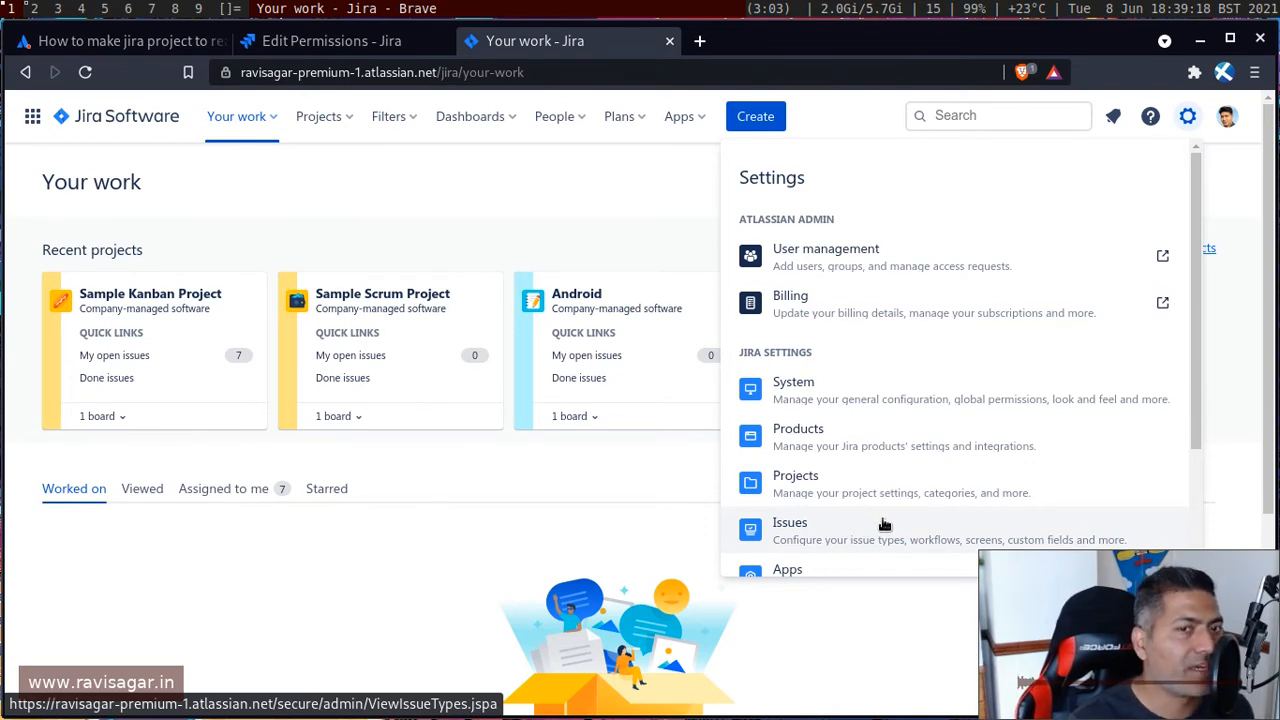
left_click(884, 524)
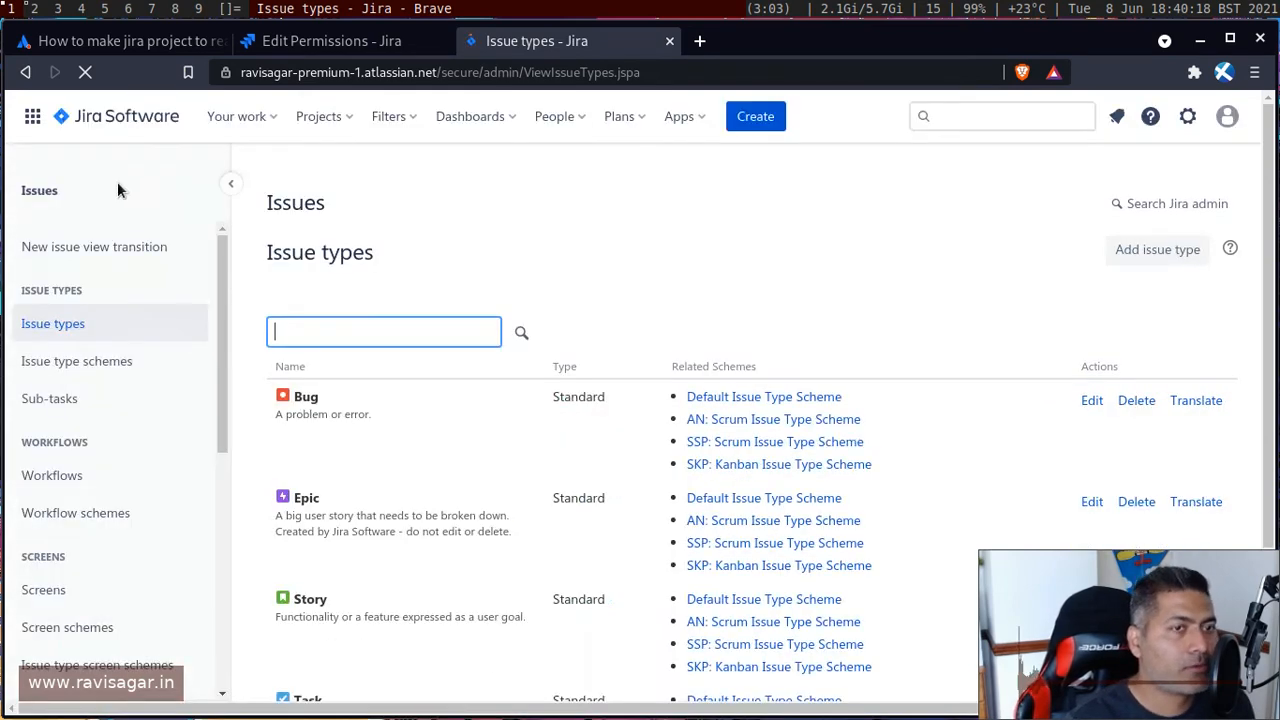
scroll(125, 405, "down", 3)
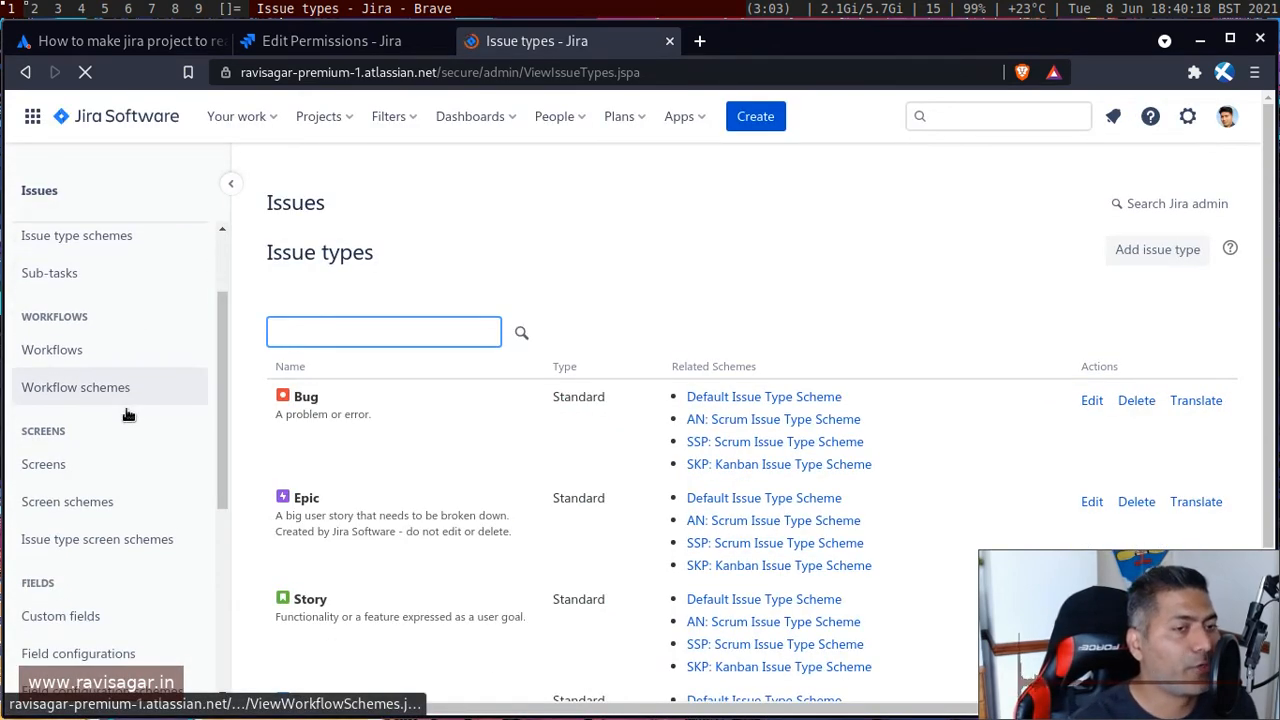
scroll(125, 407, "down", 5)
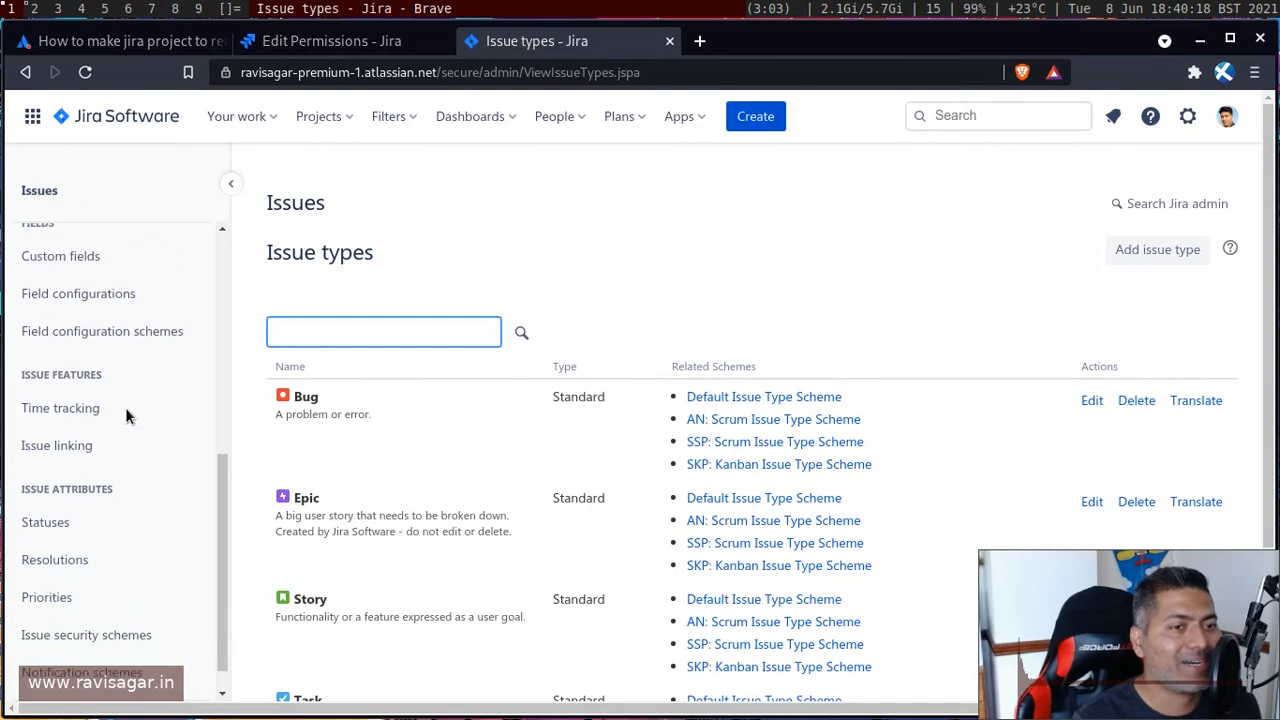
scroll(114, 508, "down", 2)
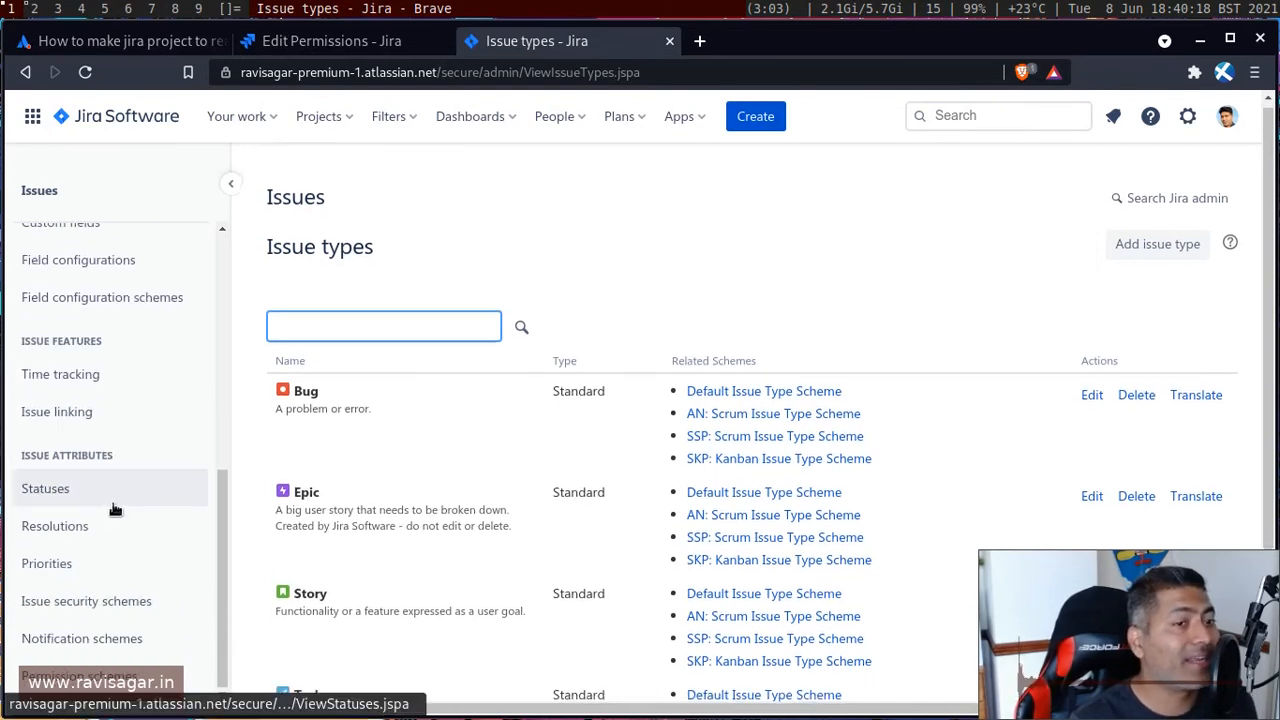
left_click(92, 679)
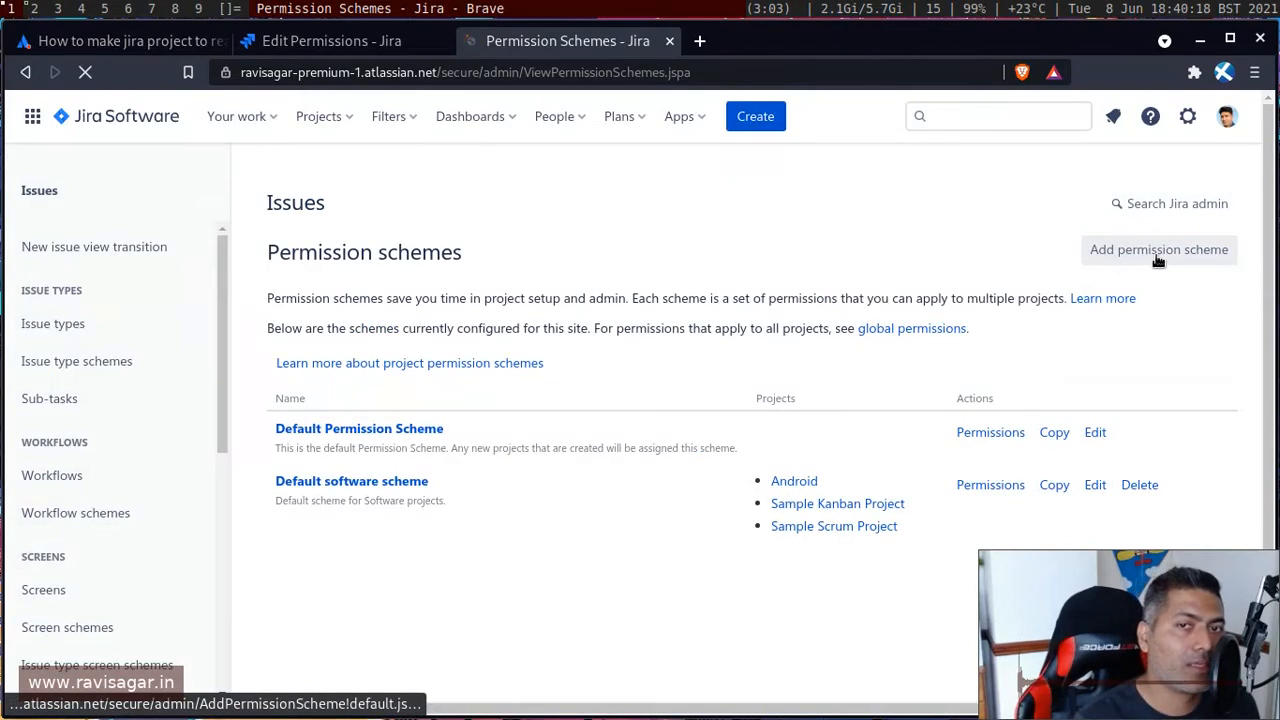
Add a new permission scheme named read only permission scheme.
left_click(1158, 254)
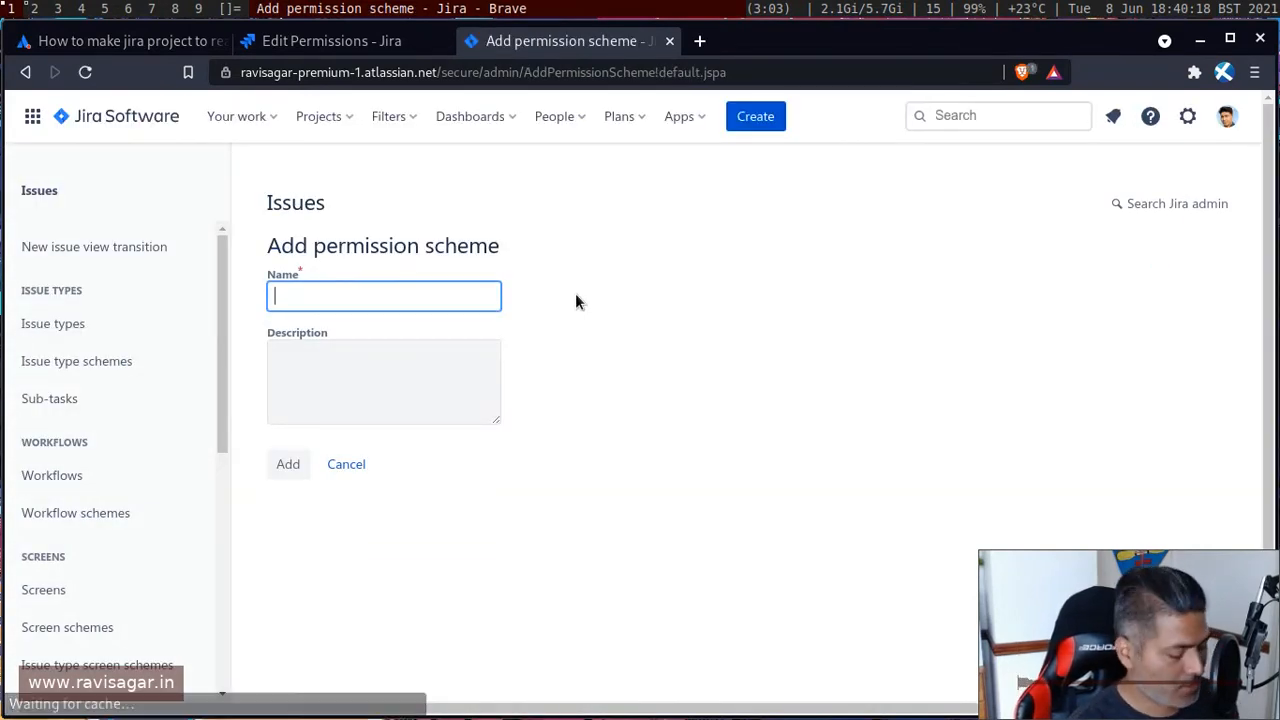
type("read onlu")
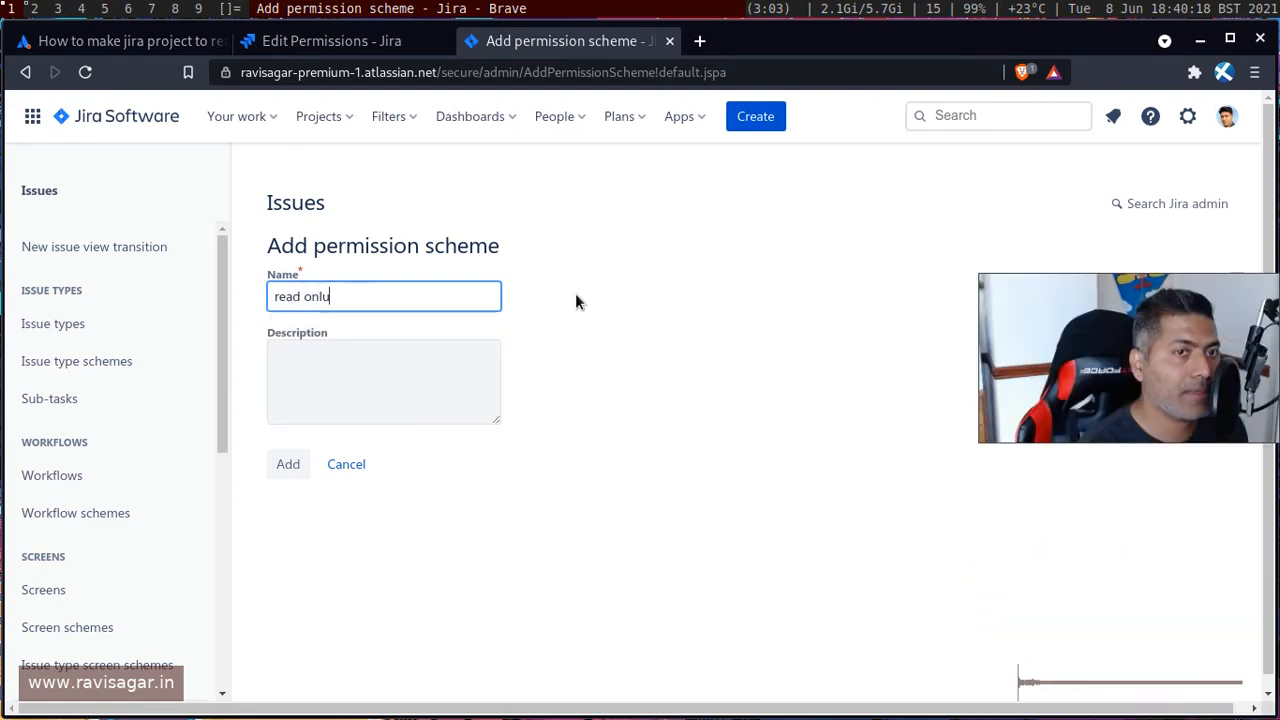
key("BackSpace")
type("y perm")
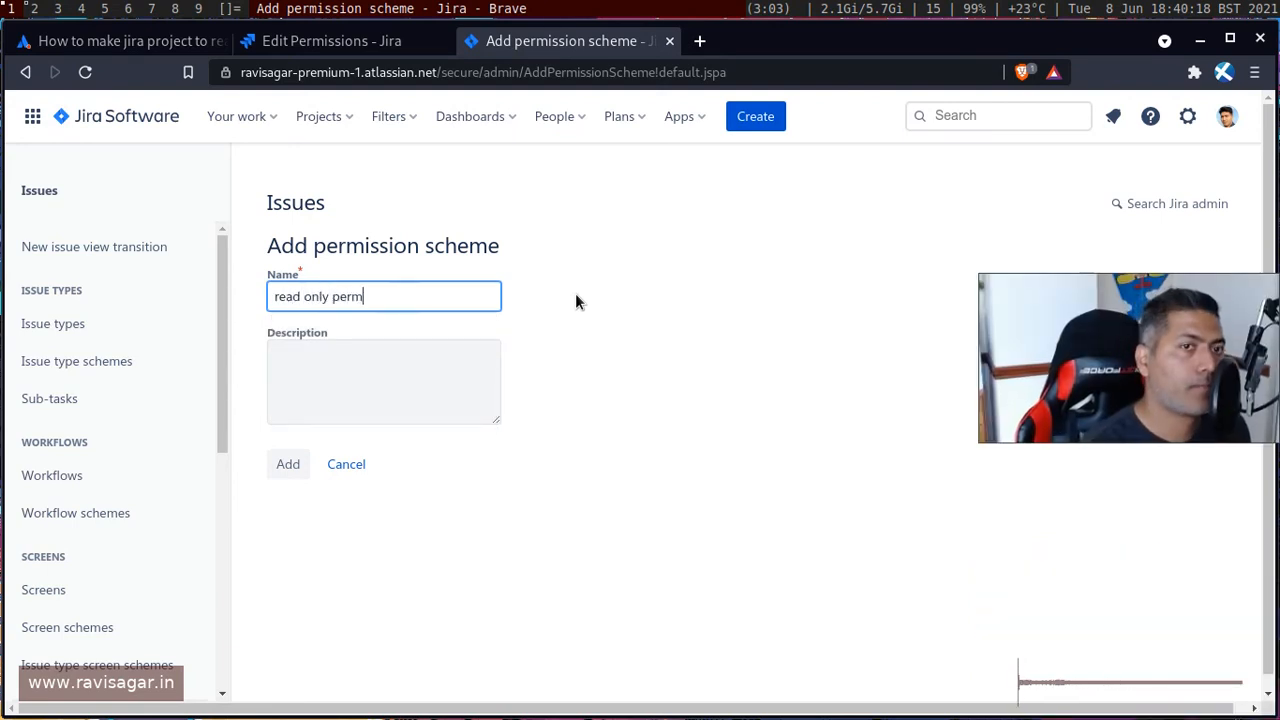
type("issio")
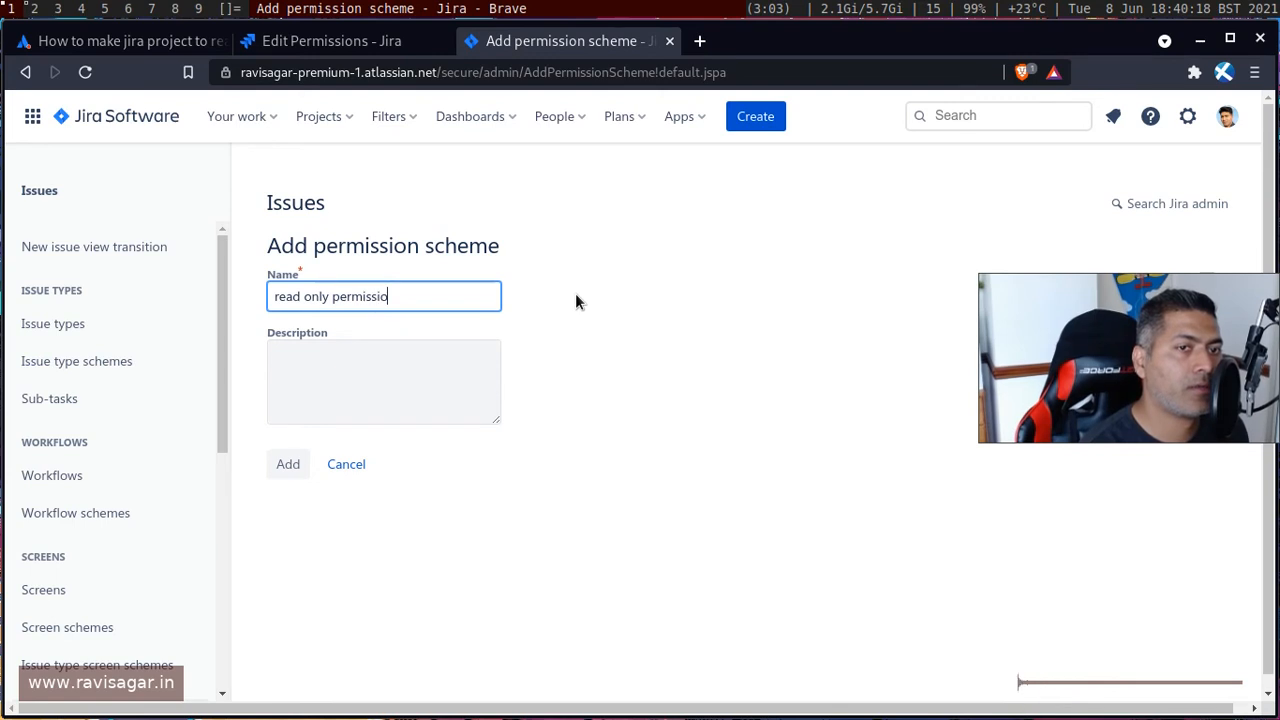
type("n sceh")
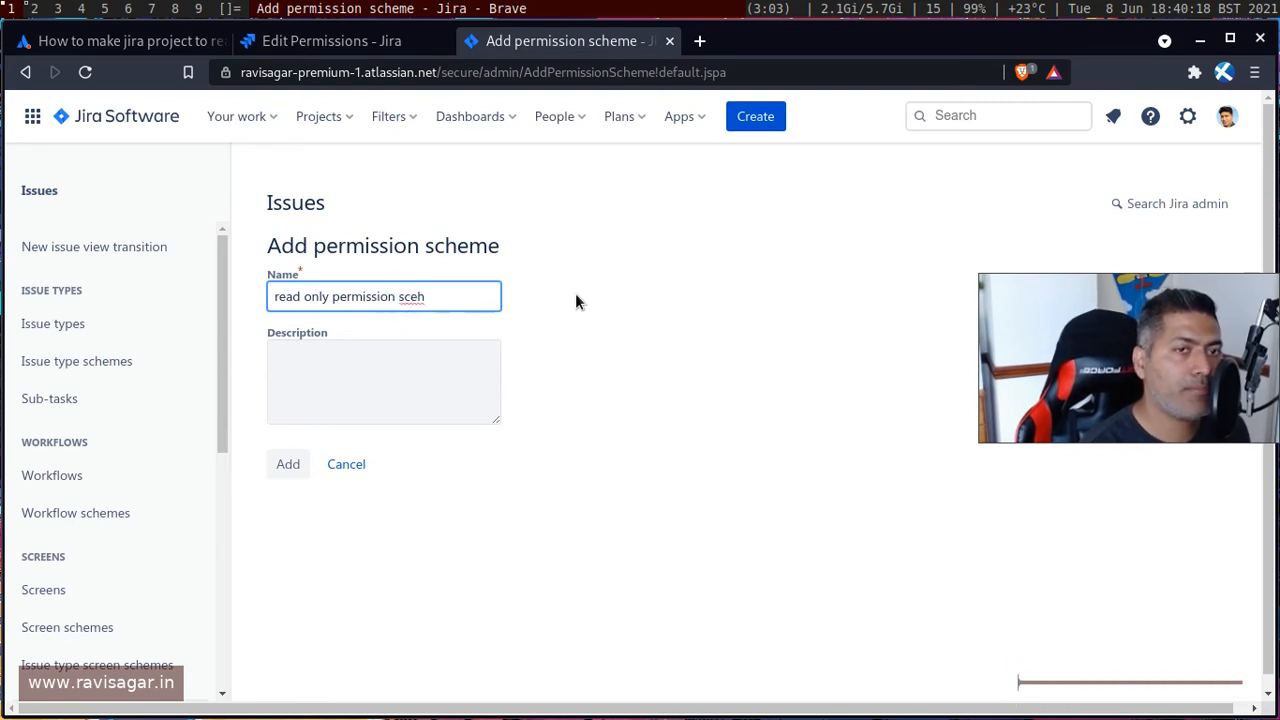
key("BackSpace")
key("BackSpace")
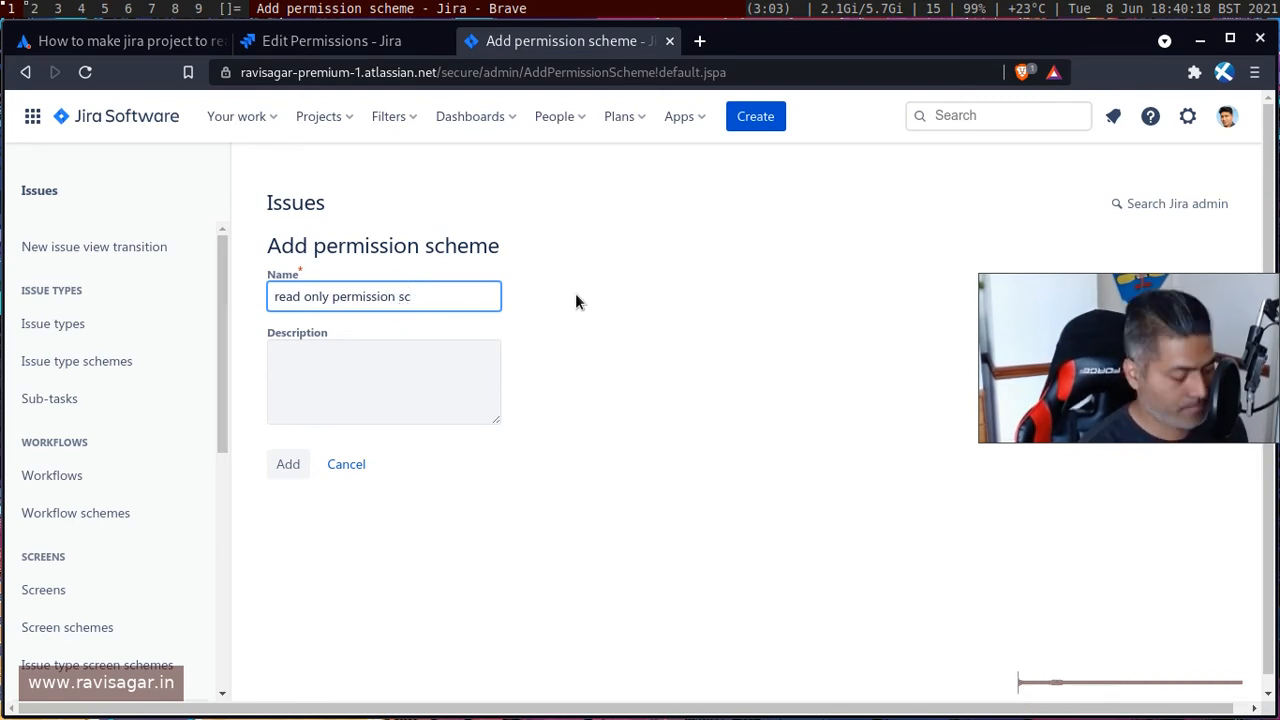
type("heme")
left_click(288, 464)
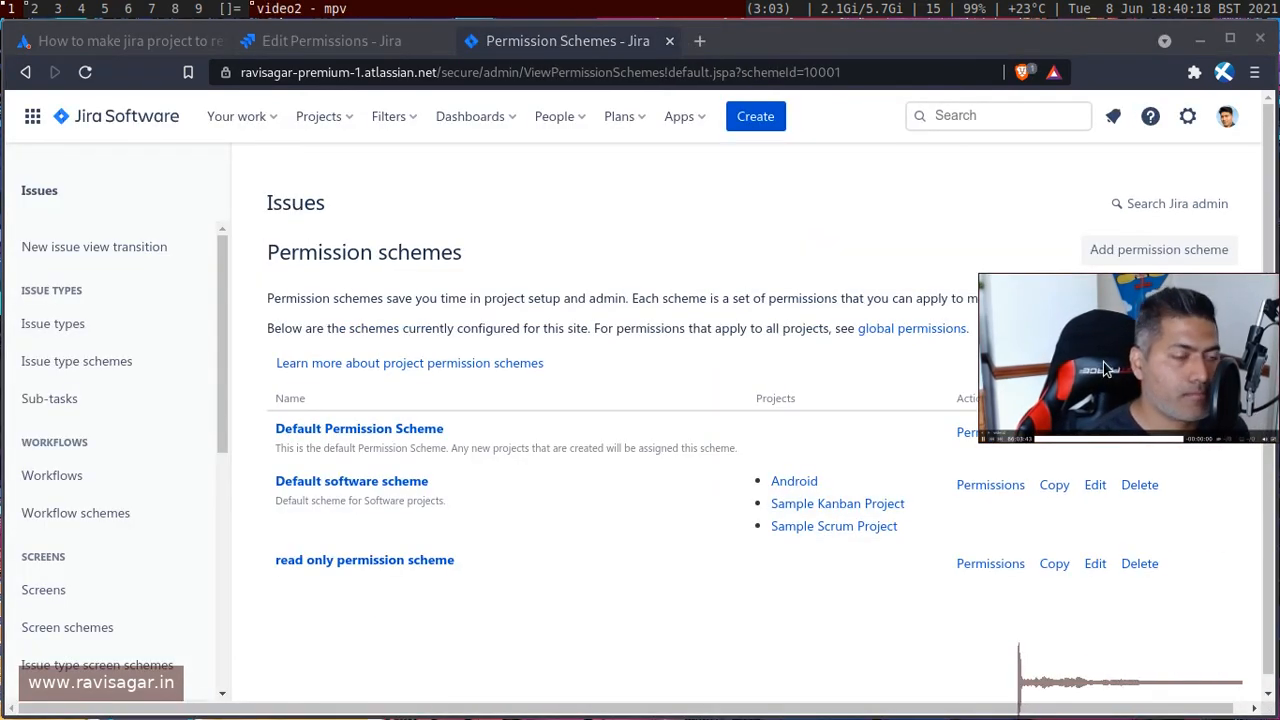
left_click_drag(1105, 375, 1107, 246)
scroll(825, 427, "down", 1)
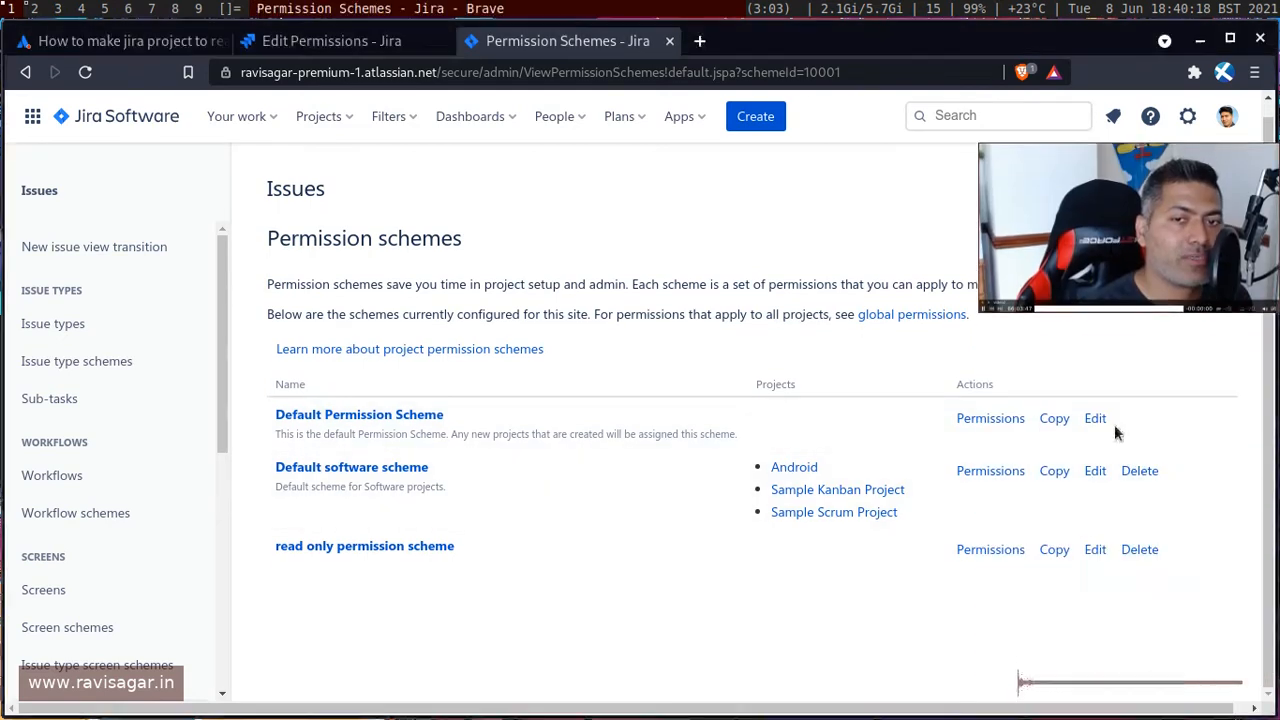
left_click(1095, 550)
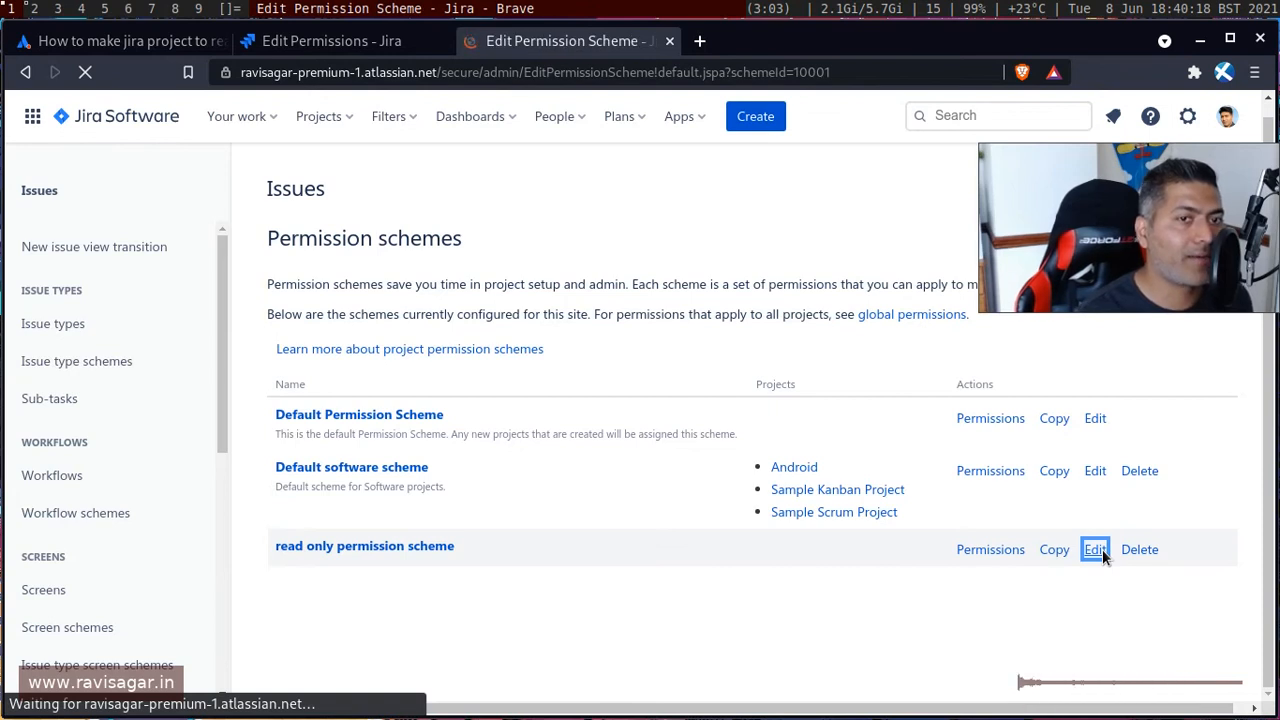
left_click(559, 410)
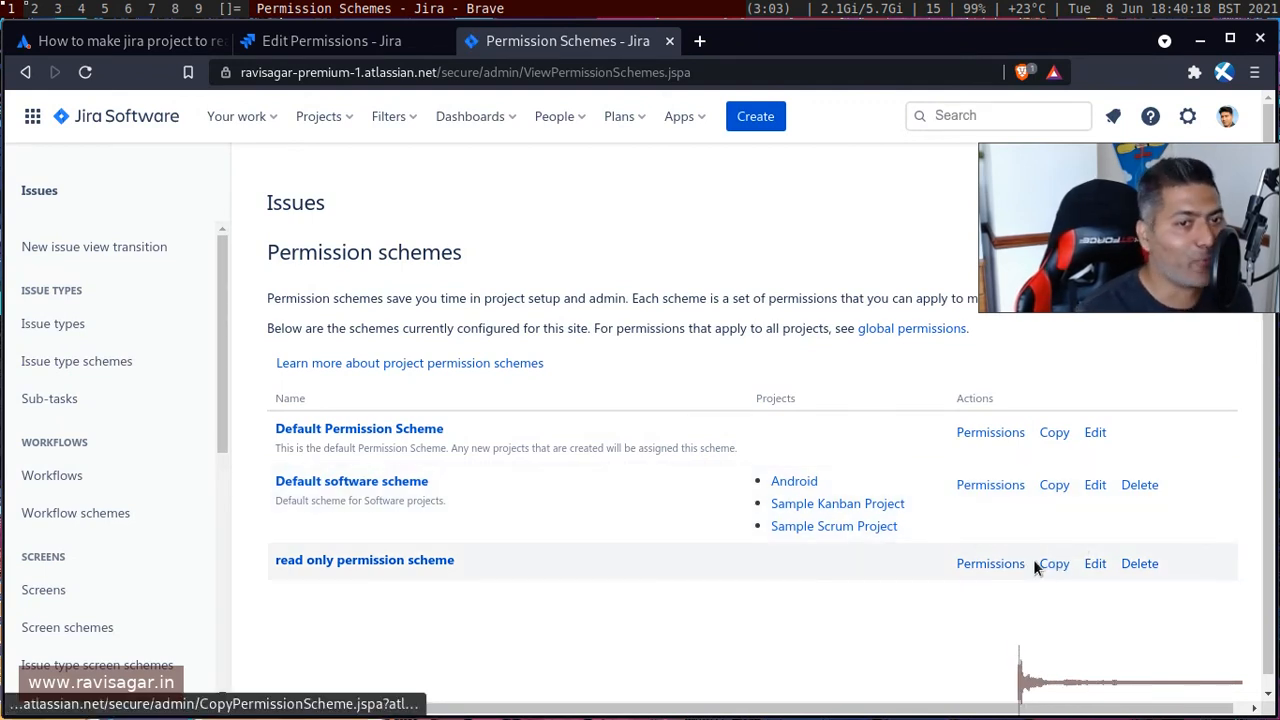
Open the read only permission scheme's permissions and grant Browse Projects to Application access for any logged in user.
left_click(1003, 565)
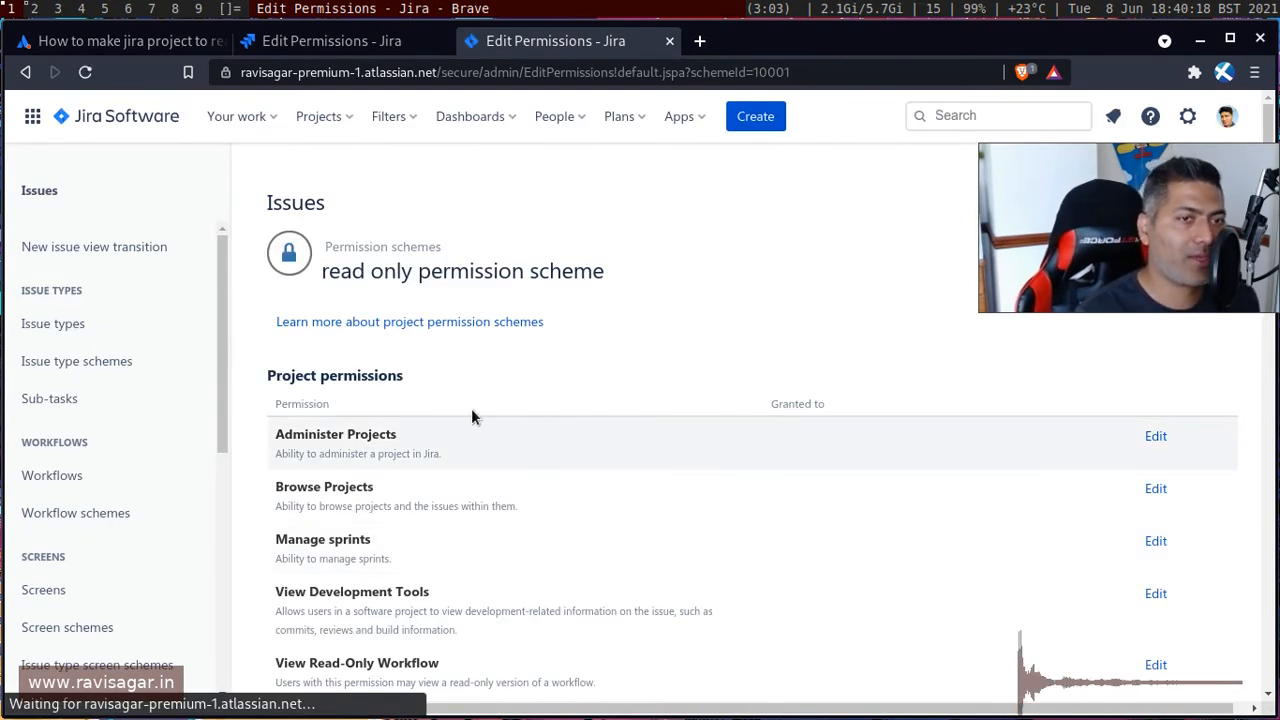
scroll(660, 565, "down", 4)
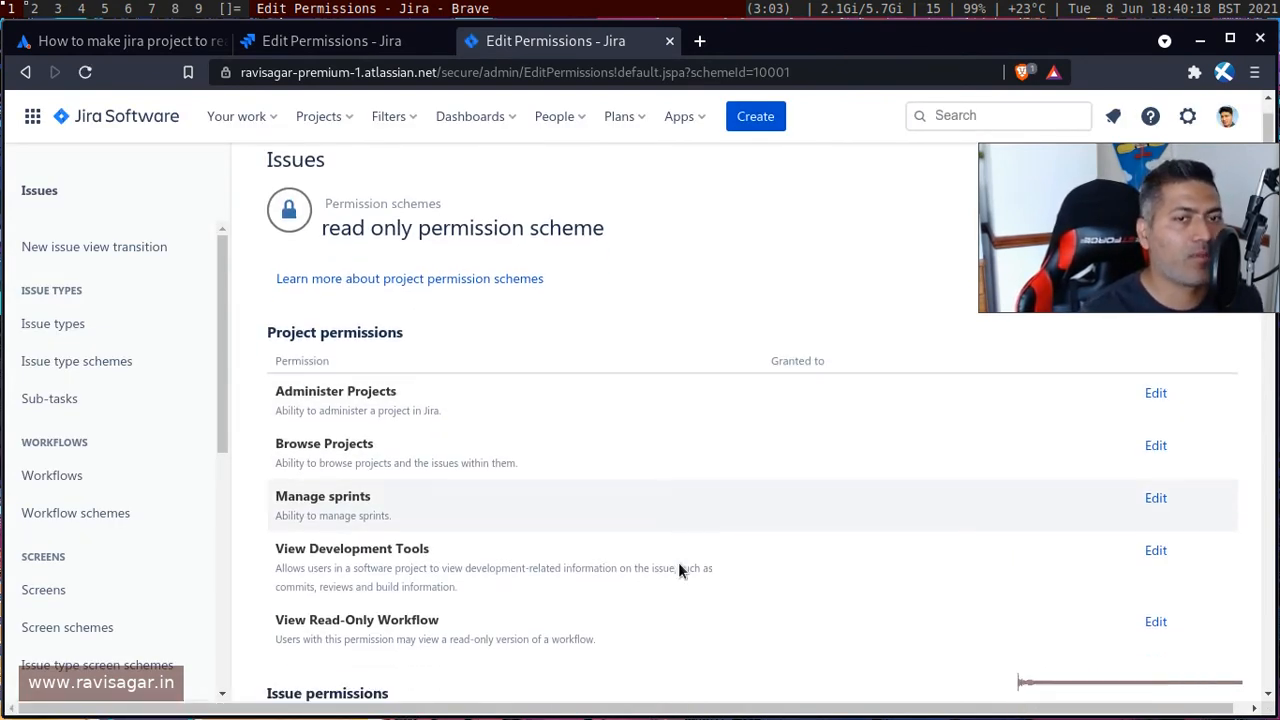
scroll(677, 530, "down", 5)
scroll(686, 485, "up", 9)
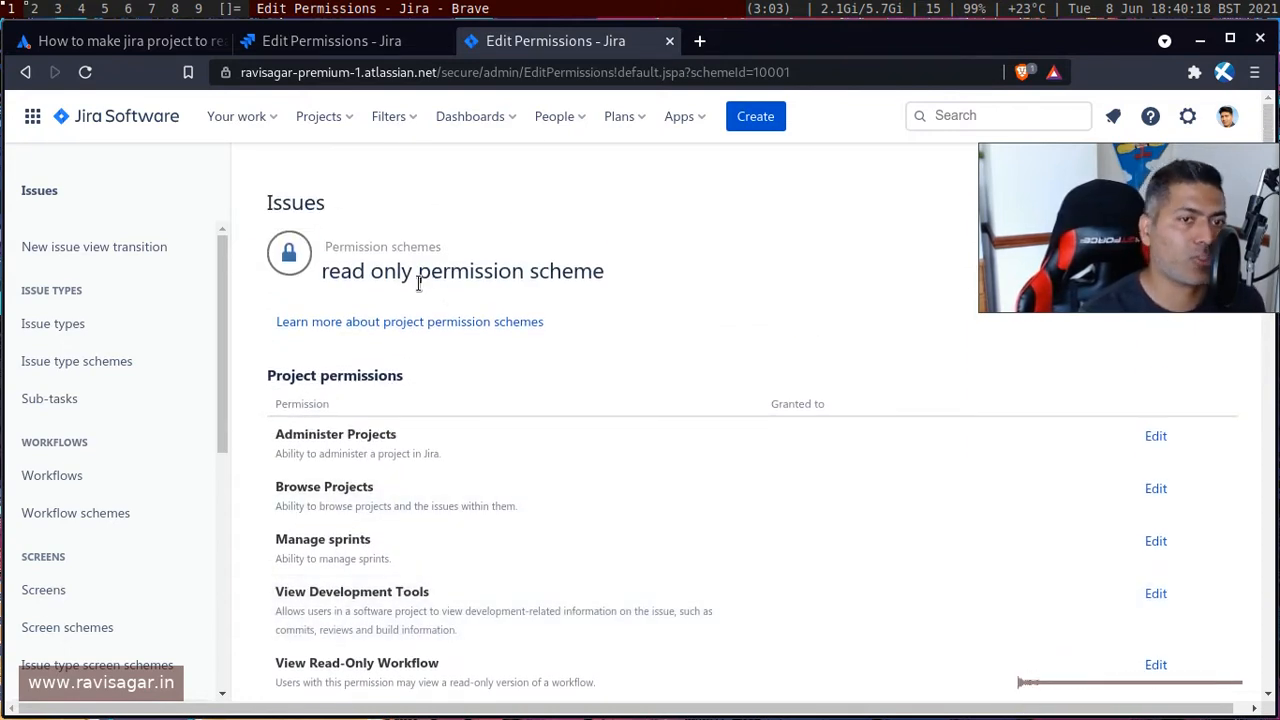
left_click(1158, 492)
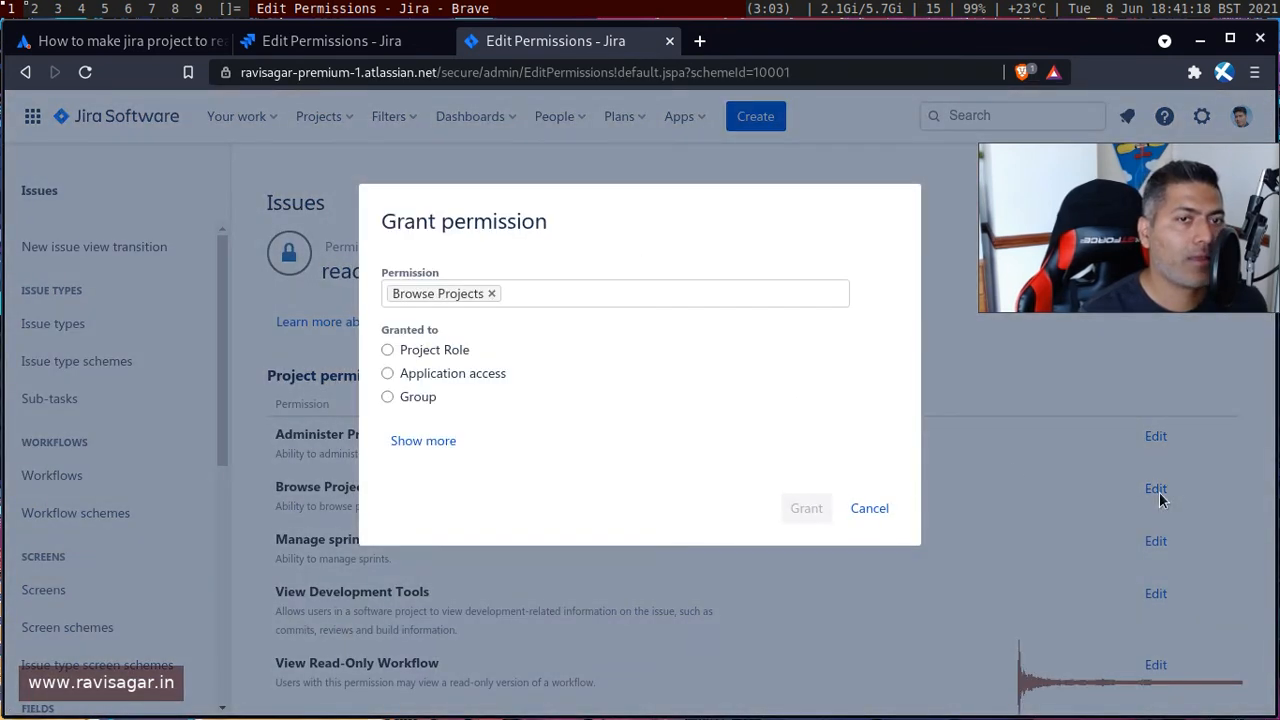
left_click(398, 442)
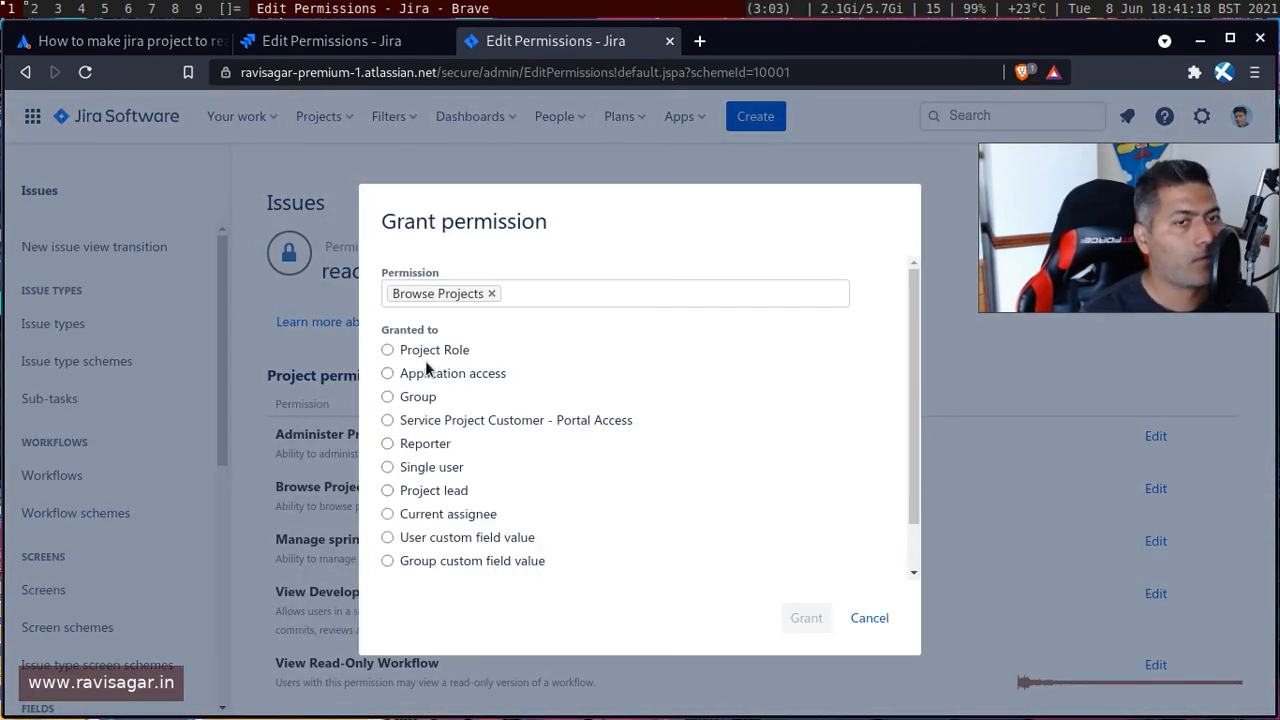
left_click(389, 374)
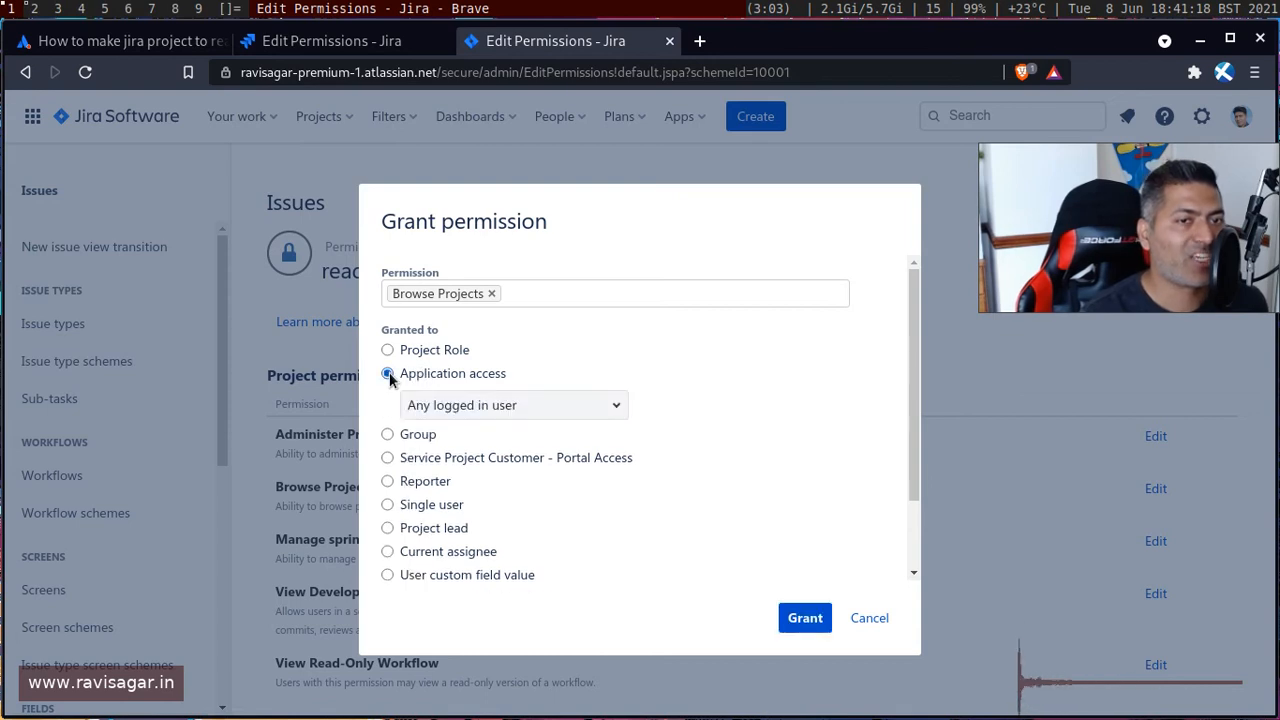
left_click(617, 410)
left_click(617, 410)
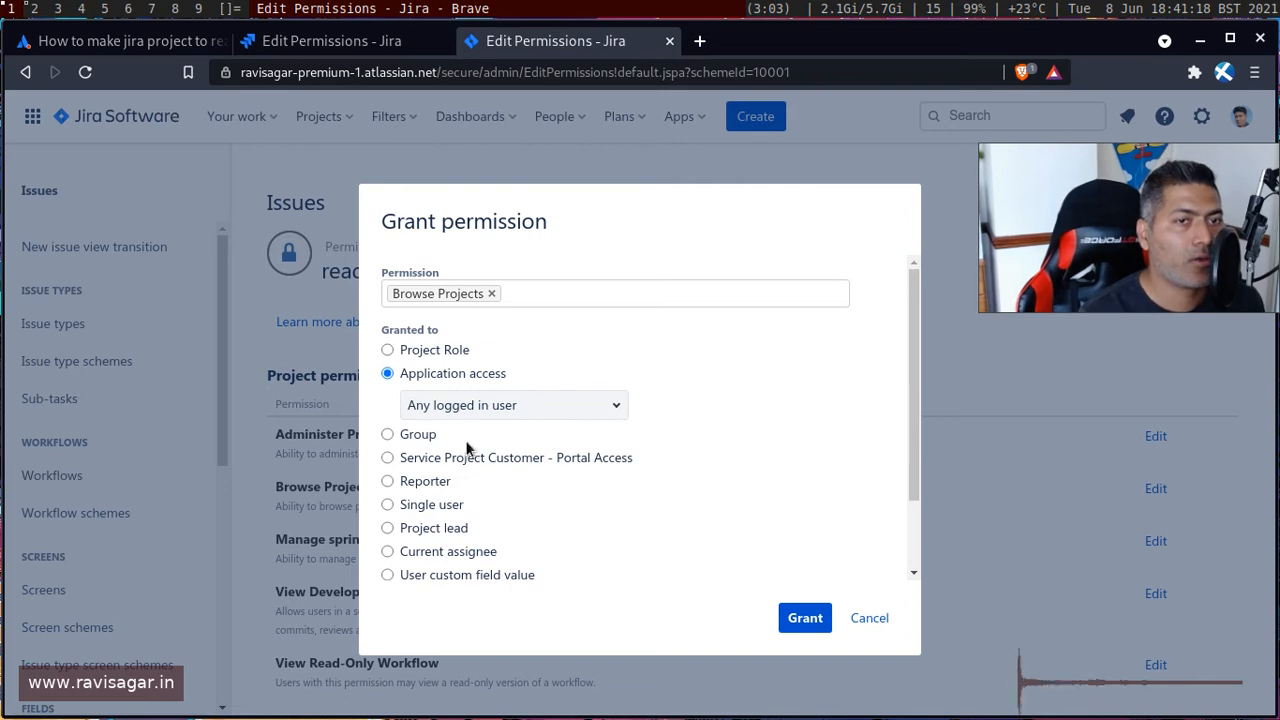
left_click(806, 618)
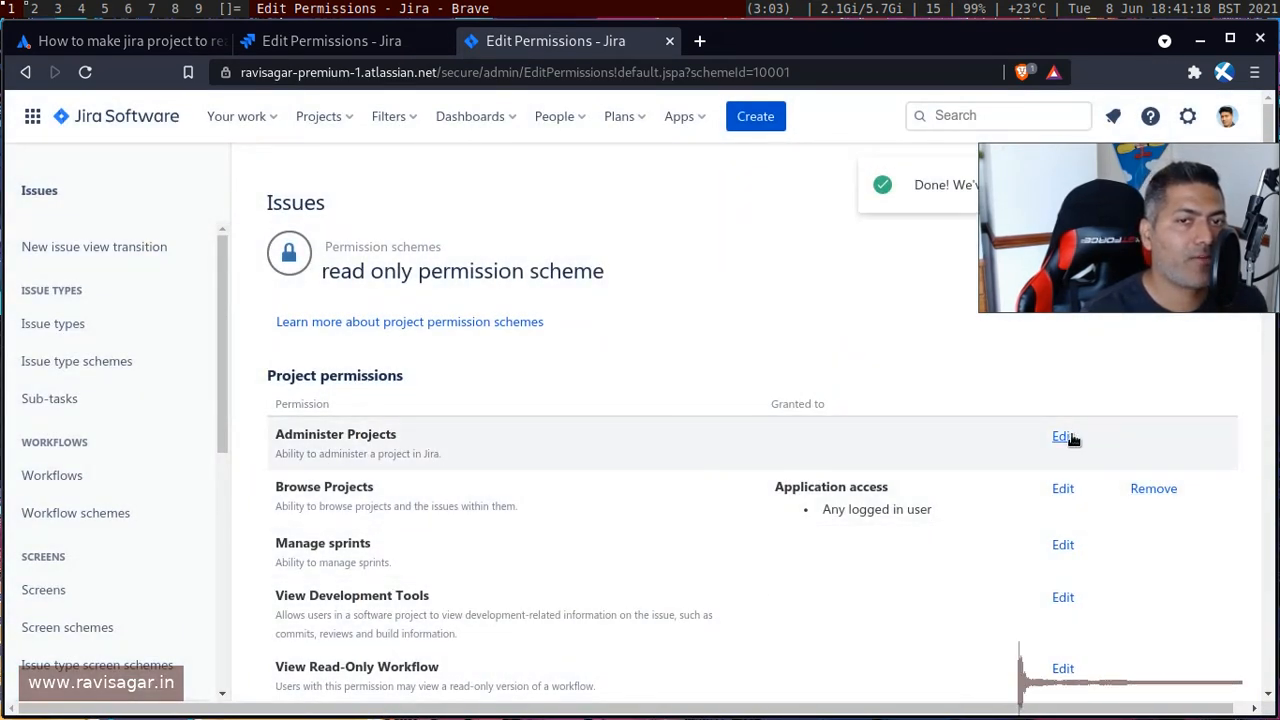
Grant the Administer Projects permission to the jira-administrators group.
left_click(1066, 437)
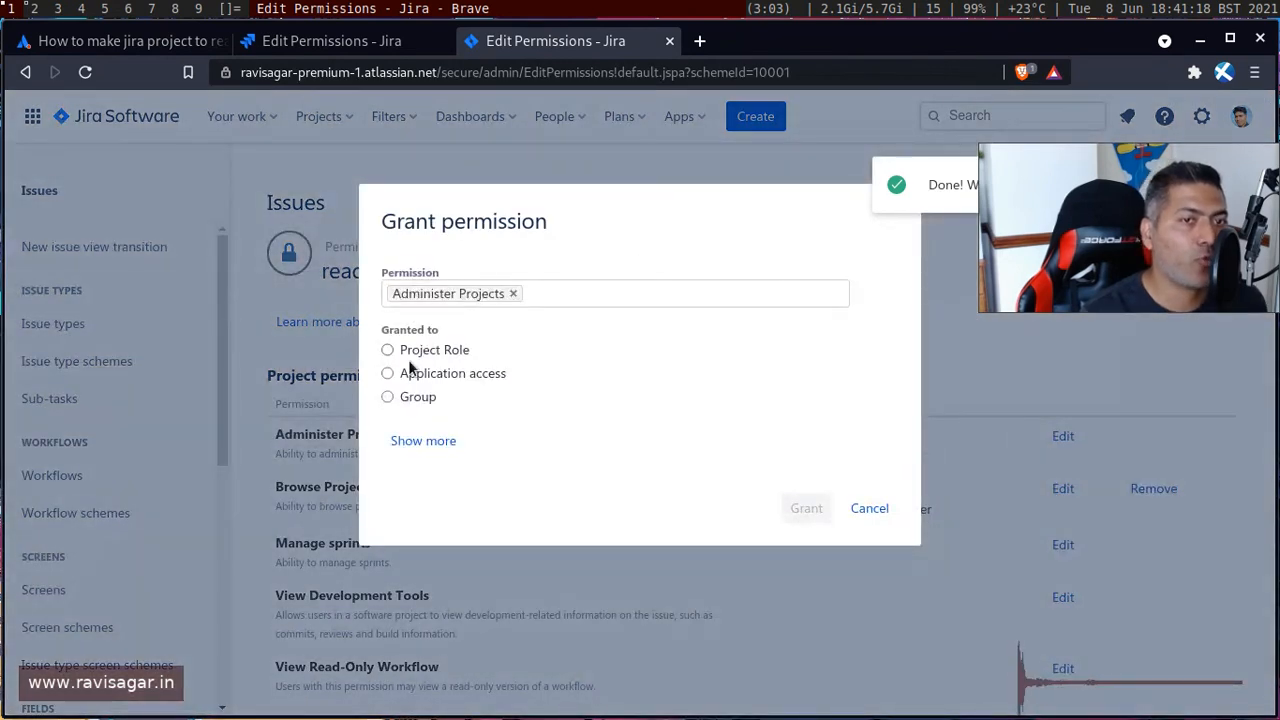
left_click(422, 441)
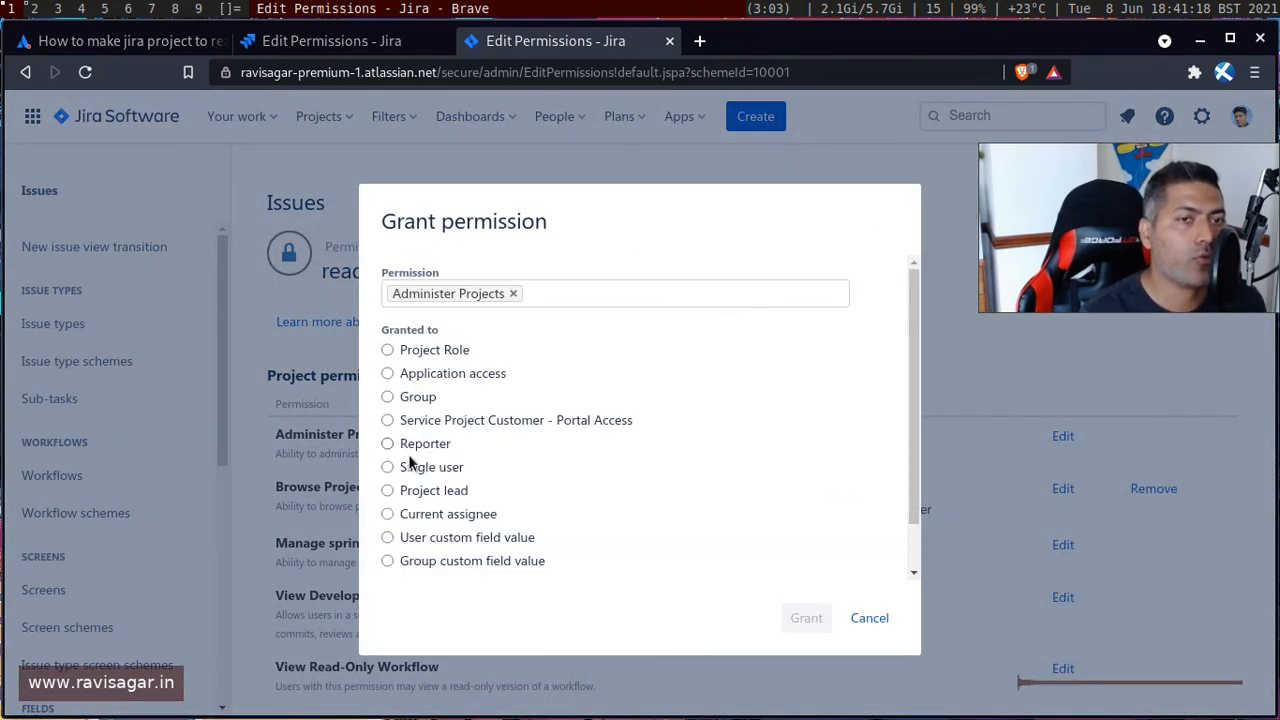
left_click(388, 396)
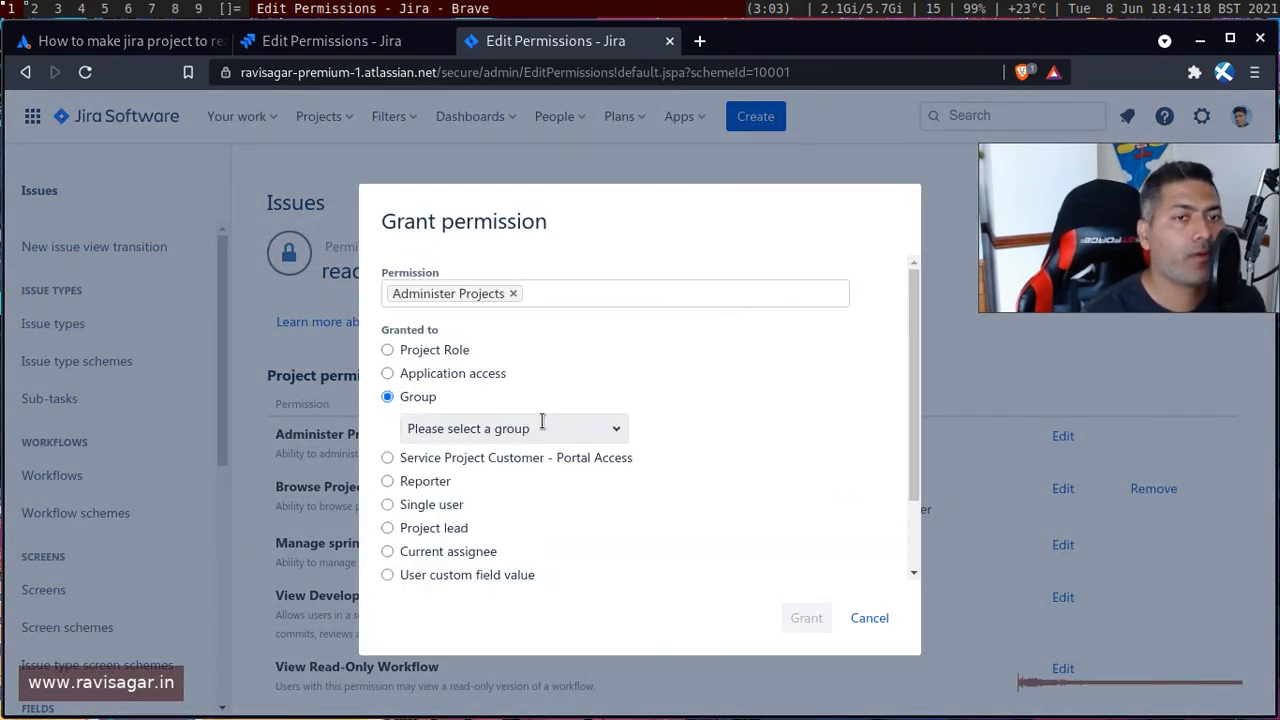
left_click(542, 428)
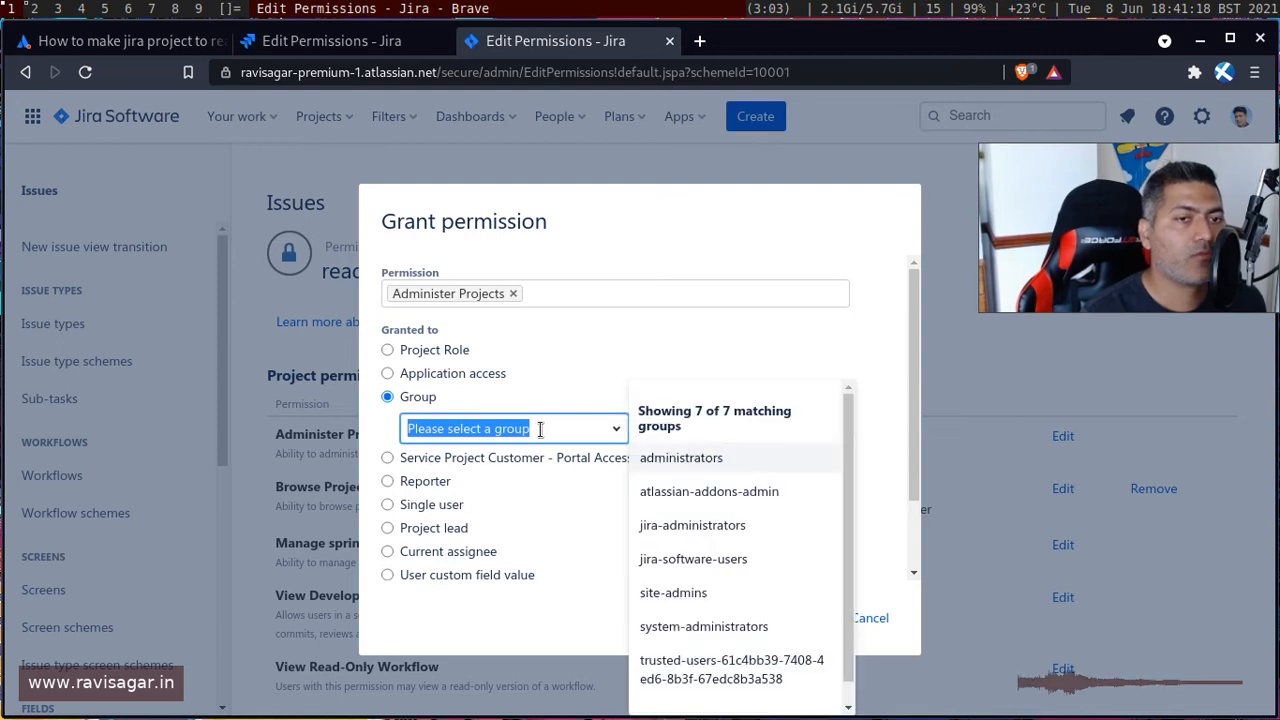
left_click(750, 527)
left_click(805, 618)
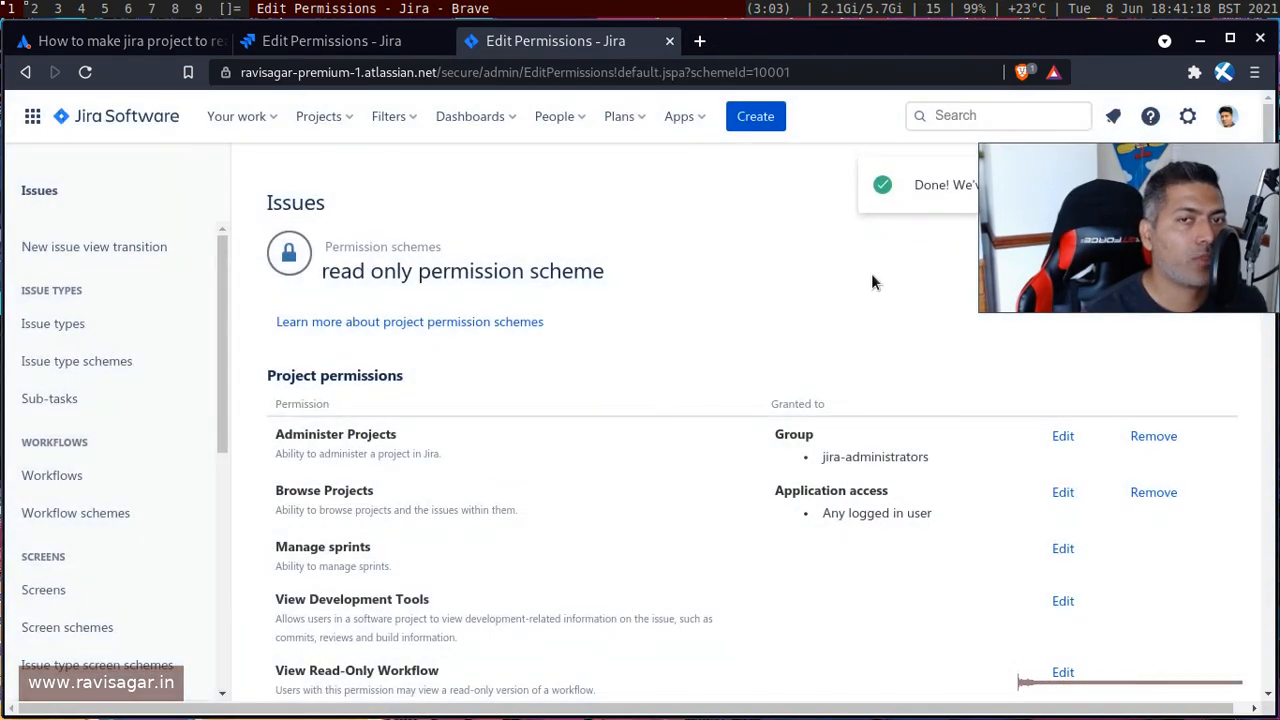